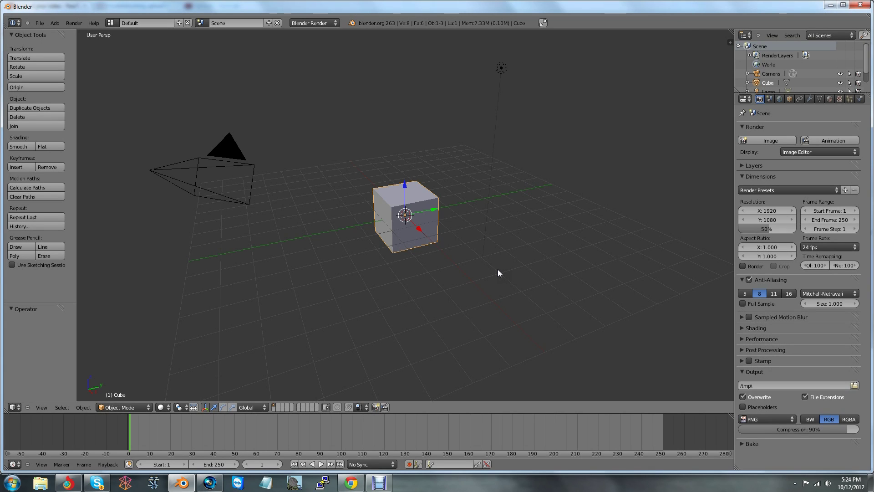
# - Look through the scene camera, fit its frame to the viewport, and select the camera
pyautogui.moveTo(493, 271); pyautogui.dragTo(596, 241, button='middle')
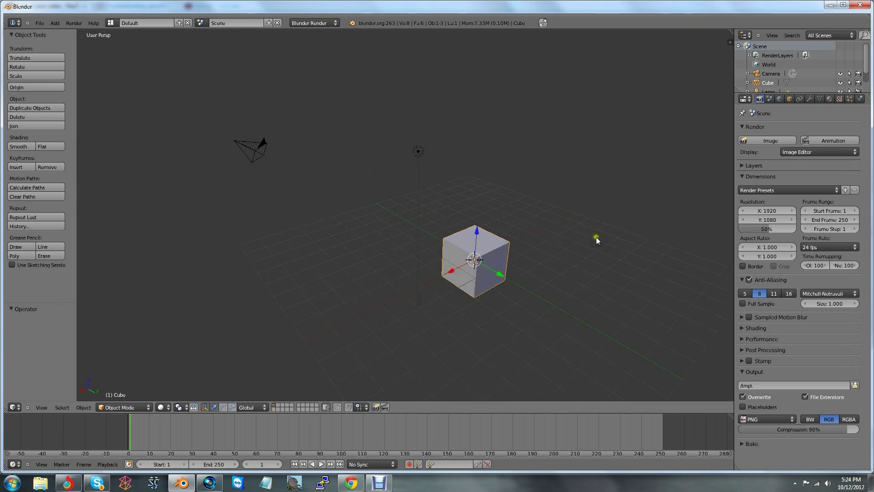
pyautogui.press('KP_0')
pyautogui.press('Home')
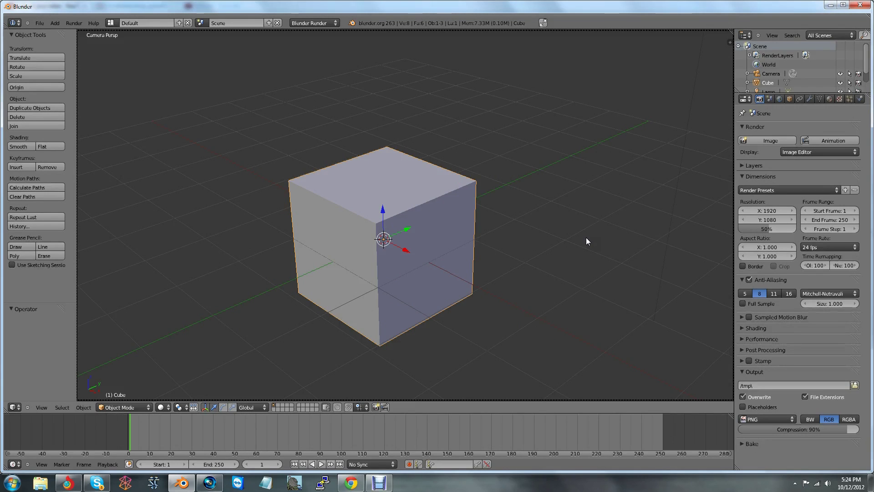
pyautogui.rightClick(501, 399)
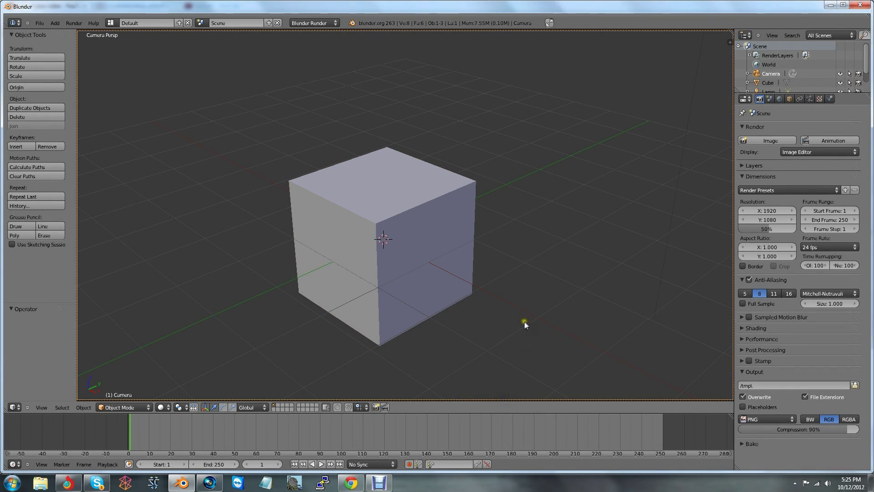
# - Orbit back out to the free view and reselect the camera after briefly selecting the lamp
pyautogui.moveTo(513, 309); pyautogui.dragTo(502, 274, button='middle')
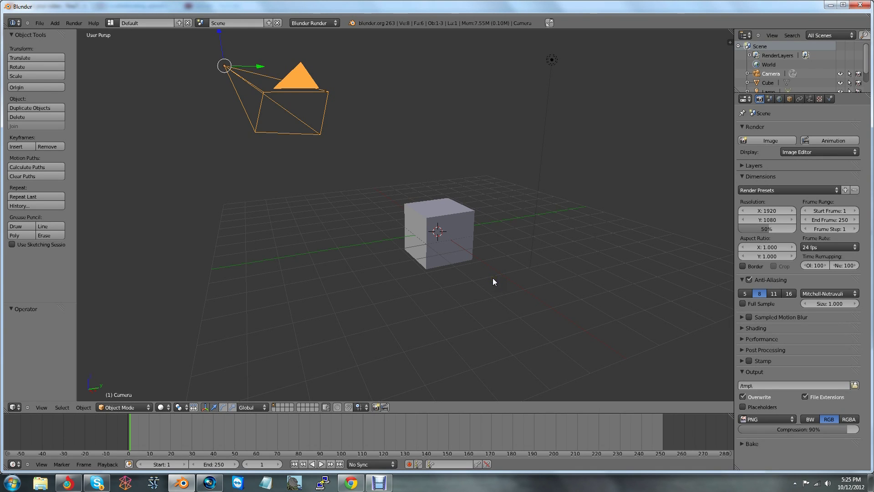
pyautogui.moveTo(493, 278); pyautogui.dragTo(427, 243, button='middle')
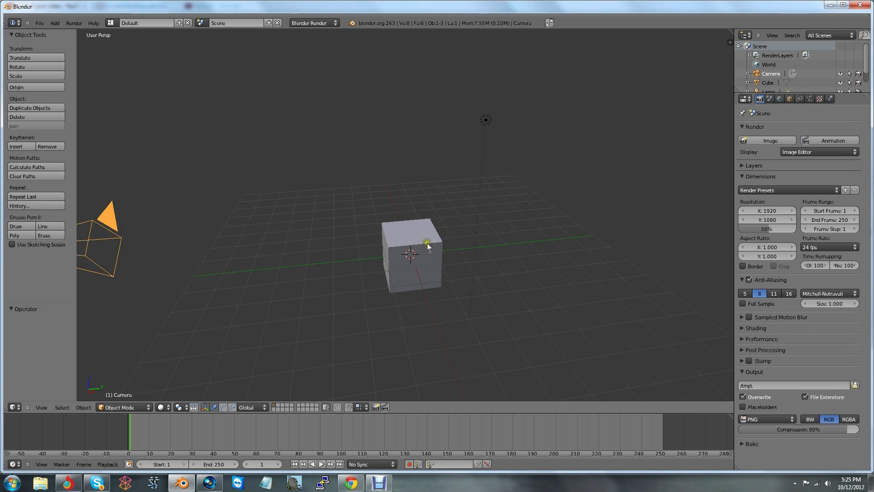
pyautogui.rightClick(486, 132)
pyautogui.rightClick(116, 235)
pyautogui.moveTo(419, 391); pyautogui.dragTo(490, 330, button='middle')
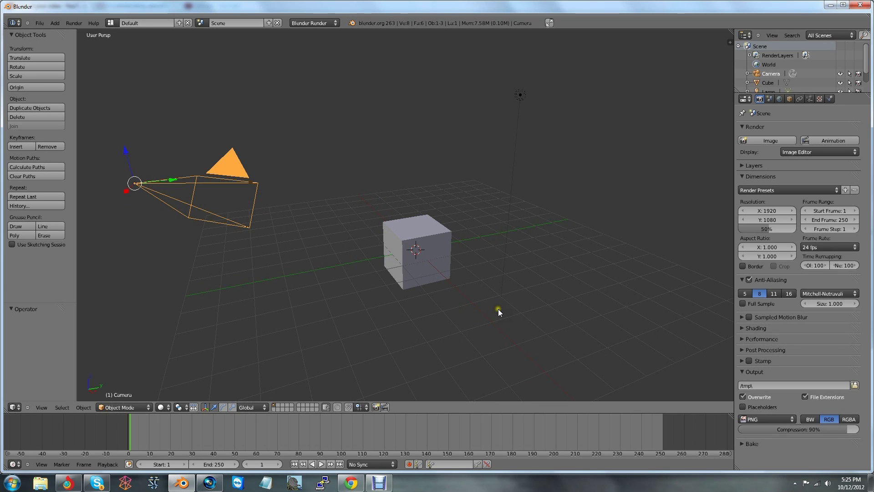
# - Zoom out, select the cube in place of the camera, then zoom back in
pyautogui.moveTo(487, 309); pyautogui.dragTo(435, 264, button='middle')
pyautogui.scroll(-3, 486, 299)
pyautogui.rightClick(401, 246)
pyautogui.scroll(1, 490, 286)
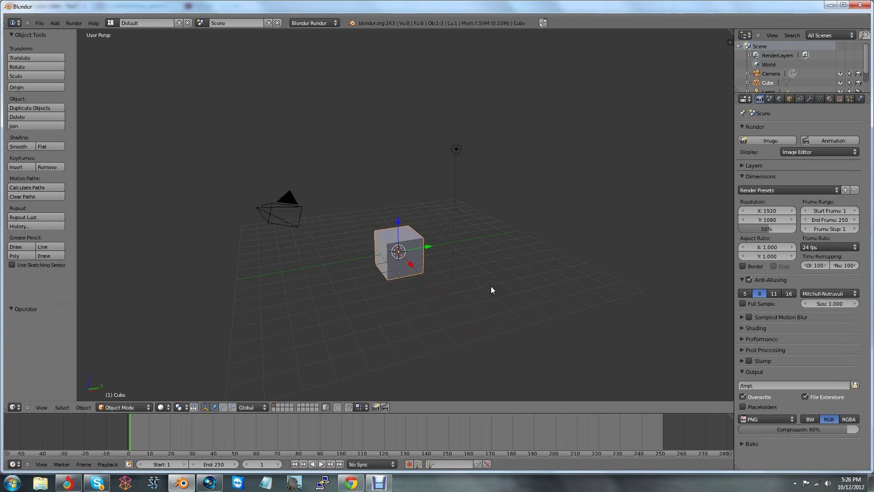
pyautogui.moveTo(491, 286)
pyautogui.mouseDown(button='middle')
pyautogui.moveTo(474, 296)
pyautogui.moveTo(465, 283)
pyautogui.mouseUp(button='middle')
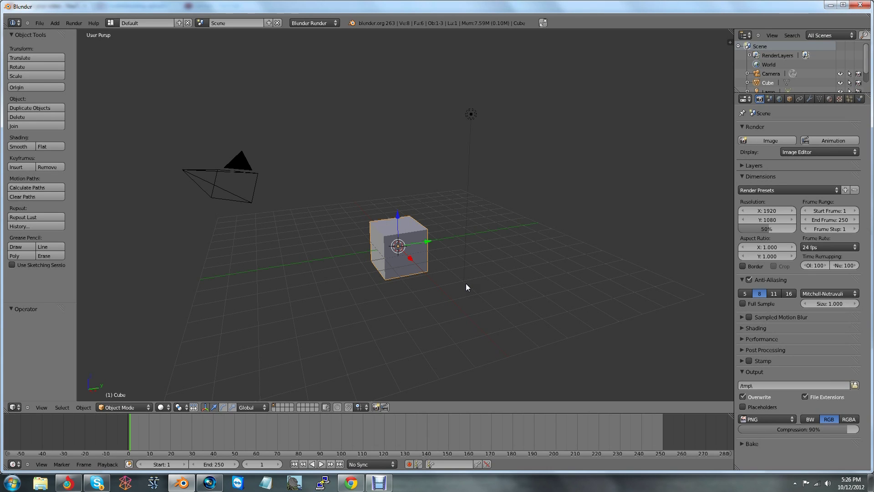
# - Select the lamp and place the 3D cursor at various spots around the cube
pyautogui.rightClick(471, 114)
pyautogui.click(358, 187)
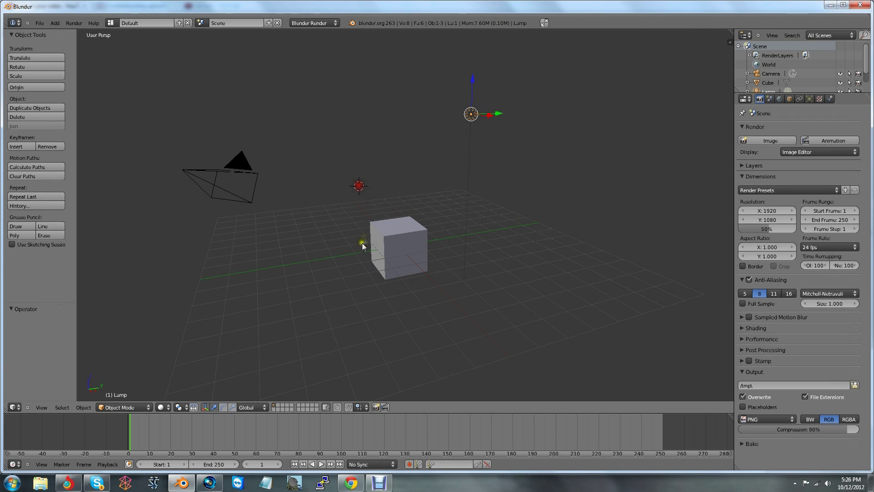
pyautogui.click(352, 246)
pyautogui.click(402, 251)
pyautogui.click(478, 327)
pyautogui.click(320, 286)
pyautogui.click(318, 234)
pyautogui.click(443, 256)
pyautogui.click(385, 328)
pyautogui.click(345, 293)
pyautogui.click(354, 240)
# - Keep repositioning the 3D cursor around the scene, finally leaving it on the cube's face
pyautogui.click(496, 300)
pyautogui.click(363, 347)
pyautogui.click(463, 232)
pyautogui.click(417, 358)
pyautogui.click(310, 205)
pyautogui.click(412, 183)
pyautogui.click(463, 345)
pyautogui.click(346, 318)
pyautogui.click(386, 163)
pyautogui.click(453, 346)
pyautogui.click(405, 258)
pyautogui.click(403, 247)
pyautogui.click(467, 281)
pyautogui.click(354, 332)
pyautogui.click(293, 276)
pyautogui.click(552, 293)
pyautogui.click(250, 297)
pyautogui.click(369, 202)
pyautogui.click(343, 315)
pyautogui.click(502, 278)
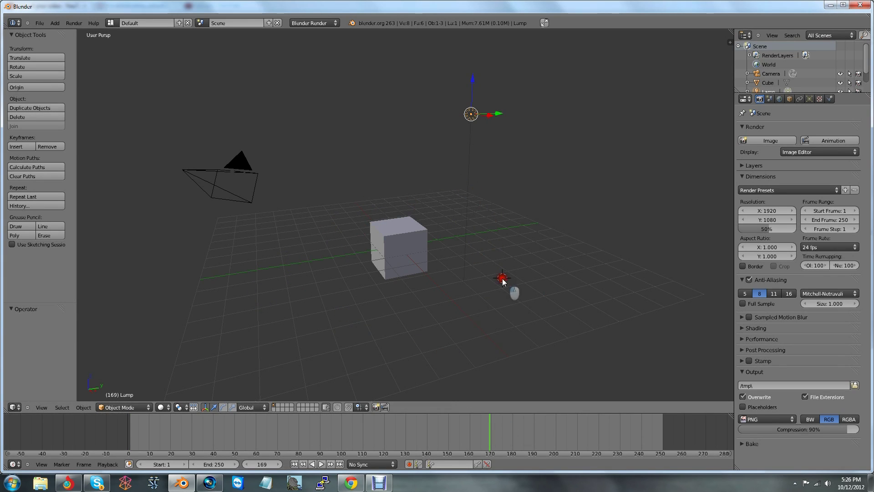
pyautogui.click(395, 305)
pyautogui.click(383, 211)
pyautogui.click(429, 305)
pyautogui.click(367, 205)
pyautogui.click(412, 335)
pyautogui.click(516, 235)
pyautogui.click(510, 267)
pyautogui.click(398, 246)
pyautogui.moveTo(523, 203); pyautogui.dragTo(513, 232, button='middle')
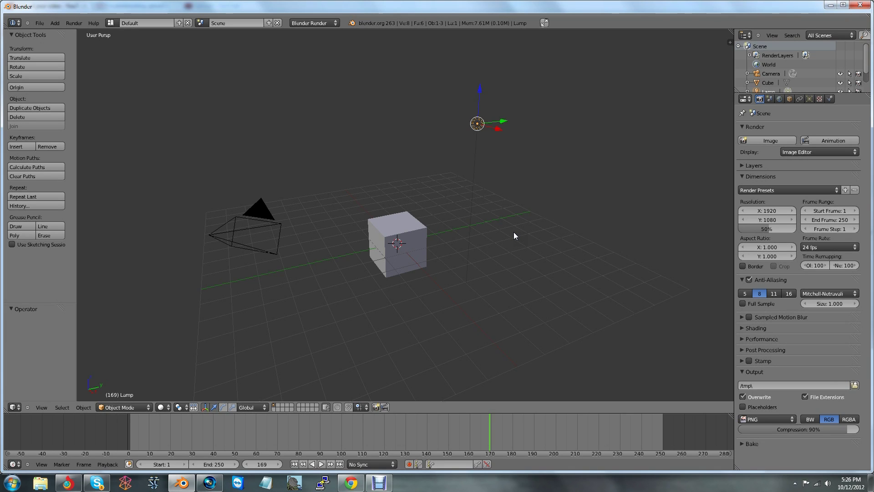
pyautogui.press('KP_Decimal')
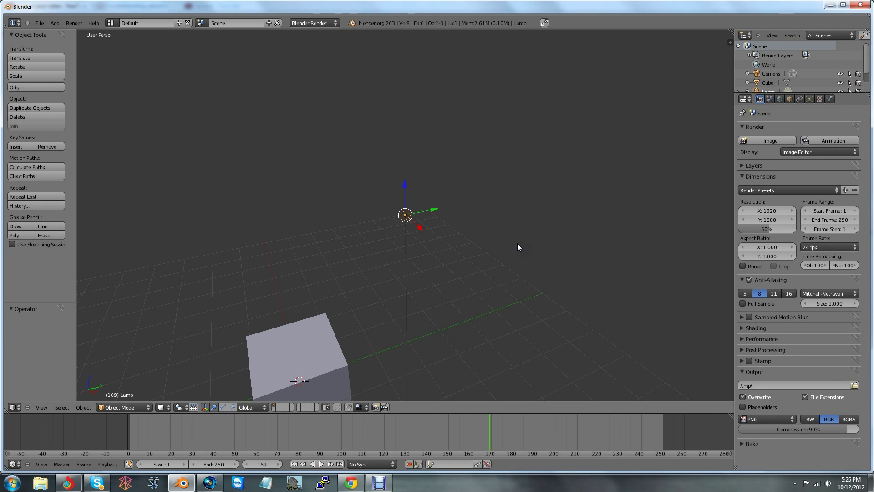
pyautogui.moveTo(504, 247)
pyautogui.mouseDown(button='middle')
pyautogui.moveTo(542, 246)
pyautogui.moveTo(319, 270)
pyautogui.moveTo(384, 280)
pyautogui.moveTo(563, 264)
pyautogui.moveTo(575, 191)
pyautogui.moveTo(394, 233)
pyautogui.moveTo(445, 261)
pyautogui.moveTo(432, 275)
pyautogui.moveTo(482, 261)
pyautogui.moveTo(416, 247)
pyautogui.moveTo(507, 268)
pyautogui.moveTo(443, 241)
pyautogui.moveTo(452, 279)
pyautogui.moveTo(485, 243)
pyautogui.moveTo(476, 263)
pyautogui.moveTo(491, 253)
pyautogui.mouseUp(button='middle')
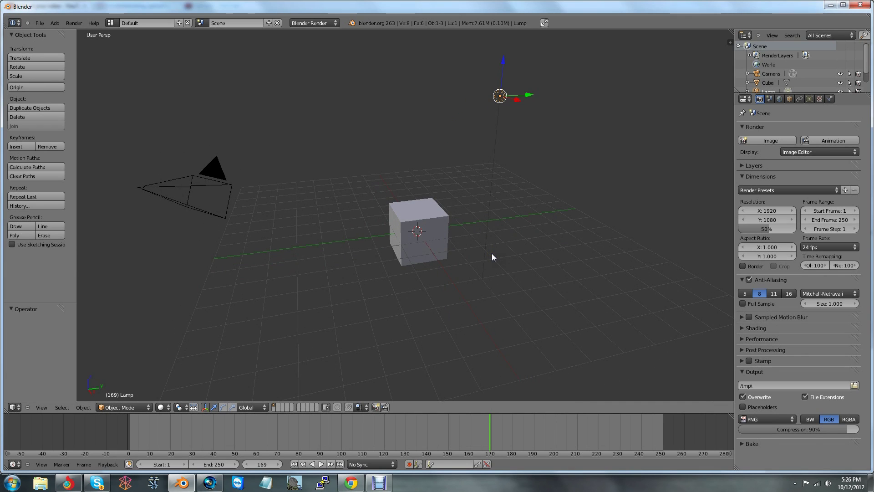
pyautogui.press('KP_0')
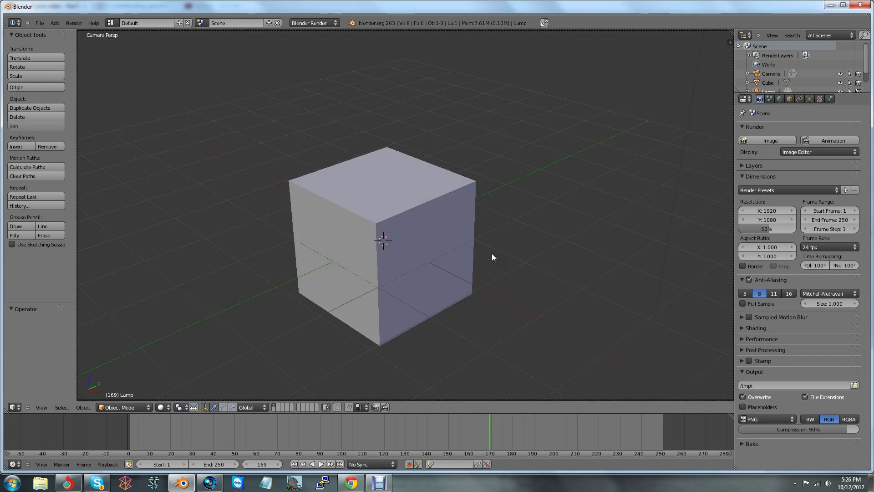
pyautogui.press('KP_0')
pyautogui.press('KP_0')
pyautogui.press('KP_0')
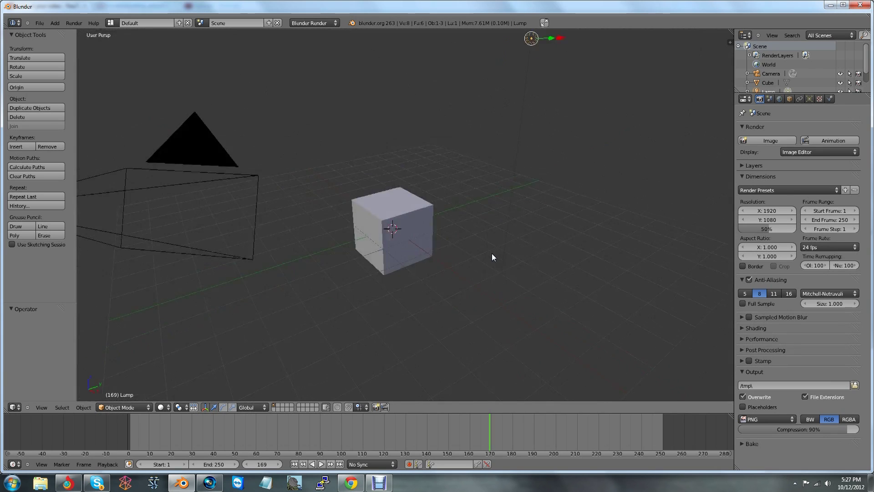
pyautogui.press('KP_0')
pyautogui.press('KP_0')
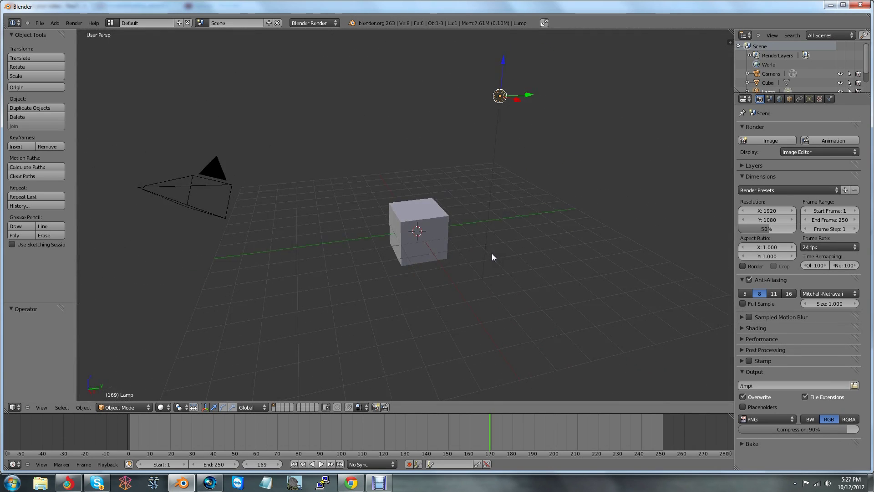
pyautogui.press('KP_0')
pyautogui.press('KP_0')
pyautogui.moveTo(492, 271)
pyautogui.mouseDown(button='middle')
pyautogui.moveTo(494, 285)
pyautogui.moveTo(506, 289)
pyautogui.moveTo(506, 279)
pyautogui.mouseUp(button='middle')
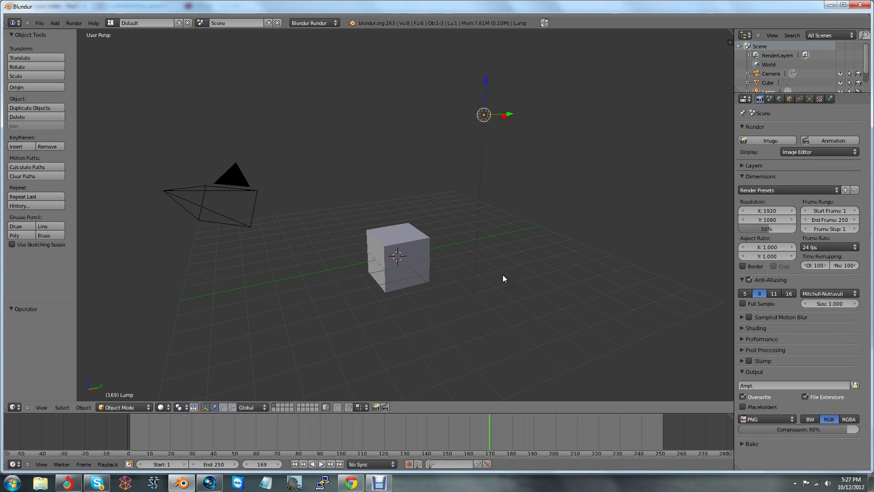
# - Switch to orthographic view, orbit to a frontal angle, and select the cube
pyautogui.press('KP_5')
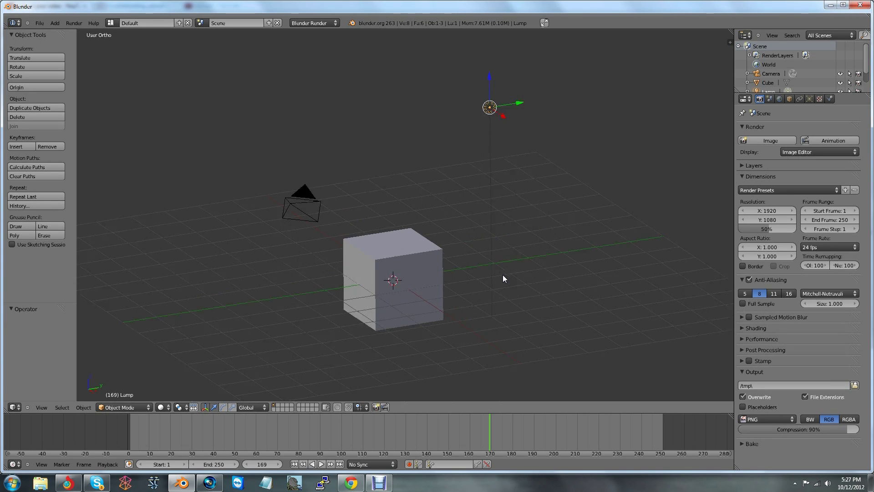
pyautogui.moveTo(493, 253); pyautogui.dragTo(221, 298, button='middle')
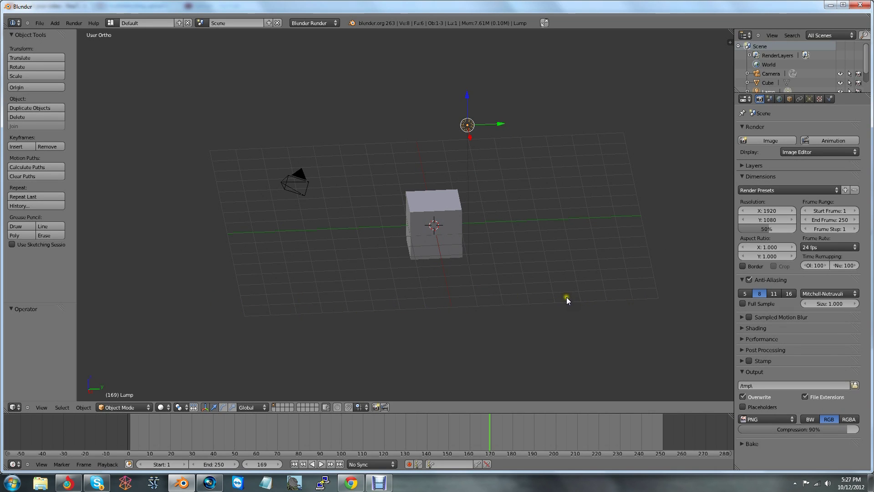
pyautogui.moveTo(567, 299); pyautogui.dragTo(320, 225, button='middle')
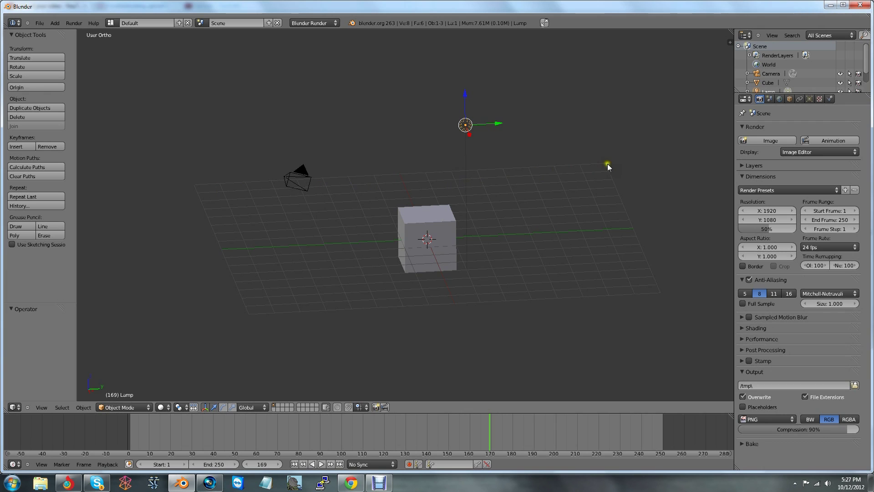
pyautogui.moveTo(412, 221)
pyautogui.mouseDown(button='middle')
pyautogui.moveTo(498, 264)
pyautogui.moveTo(497, 255)
pyautogui.moveTo(506, 260)
pyautogui.moveTo(500, 239)
pyautogui.mouseUp(button='middle')
pyautogui.rightClick(455, 223)
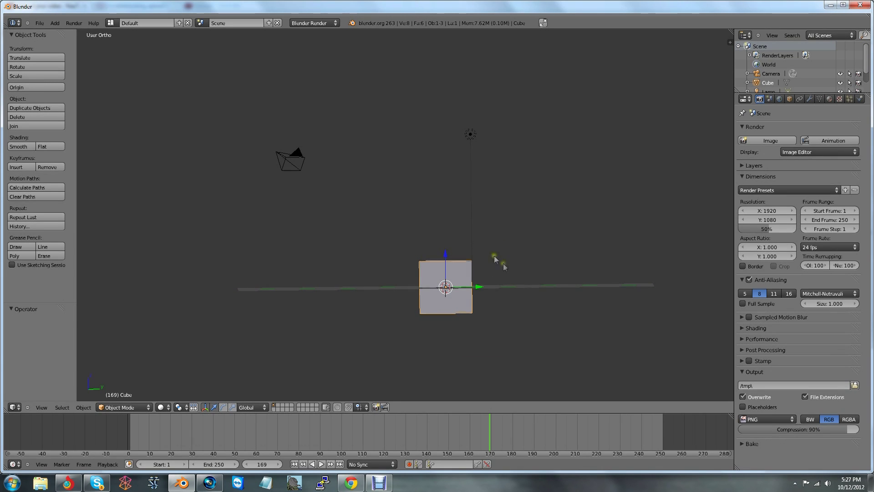
# - Zoom in on the cube, toggle the projection, and switch the viewport to wireframe
pyautogui.scroll(4, 498, 260)
pyautogui.keyDown('shift'); pyautogui.moveTo(556, 328); pyautogui.dragTo(517, 238, button='middle'); pyautogui.keyUp('shift')
pyautogui.moveTo(555, 277); pyautogui.dragTo(484, 240, button='middle')
pyautogui.press('KP_5')
pyautogui.press('KP_5')
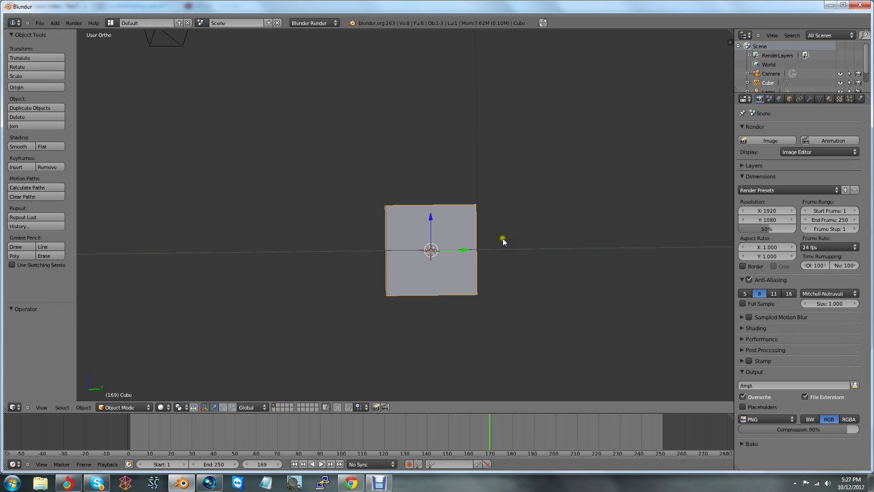
pyautogui.moveTo(459, 269)
pyautogui.mouseDown(button='middle')
pyautogui.moveTo(481, 280)
pyautogui.moveTo(331, 259)
pyautogui.moveTo(449, 307)
pyautogui.moveTo(416, 276)
pyautogui.moveTo(514, 279)
pyautogui.moveTo(487, 296)
pyautogui.moveTo(545, 267)
pyautogui.moveTo(481, 286)
pyautogui.moveTo(605, 278)
pyautogui.moveTo(463, 274)
pyautogui.moveTo(526, 284)
pyautogui.moveTo(410, 286)
pyautogui.moveTo(426, 277)
pyautogui.moveTo(535, 288)
pyautogui.moveTo(501, 294)
pyautogui.moveTo(458, 258)
pyautogui.moveTo(545, 263)
pyautogui.moveTo(428, 261)
pyautogui.moveTo(428, 285)
pyautogui.moveTo(457, 292)
pyautogui.moveTo(495, 285)
pyautogui.moveTo(402, 298)
pyautogui.moveTo(445, 295)
pyautogui.moveTo(452, 315)
pyautogui.moveTo(485, 322)
pyautogui.moveTo(436, 275)
pyautogui.mouseUp(button='middle')
pyautogui.press('KP_5')
pyautogui.press('z')
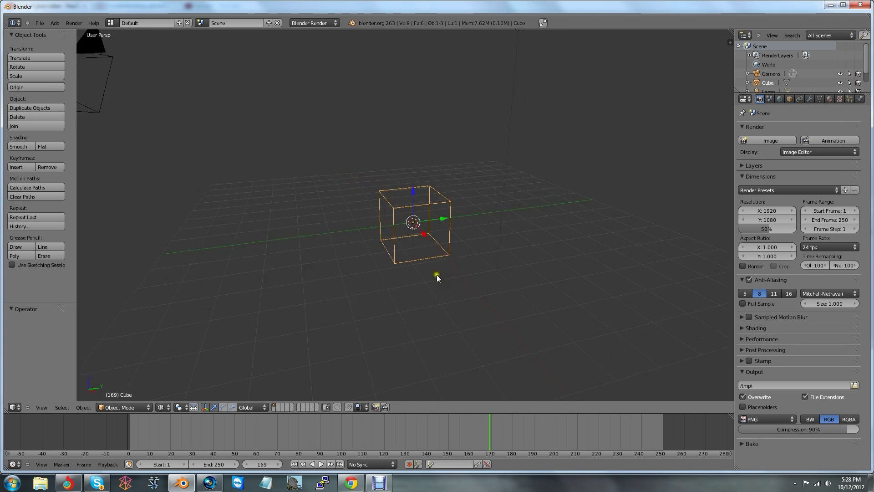
# - Zoom and orbit in orthographic view, then return the viewport to solid shading
pyautogui.scroll(5, 435, 274)
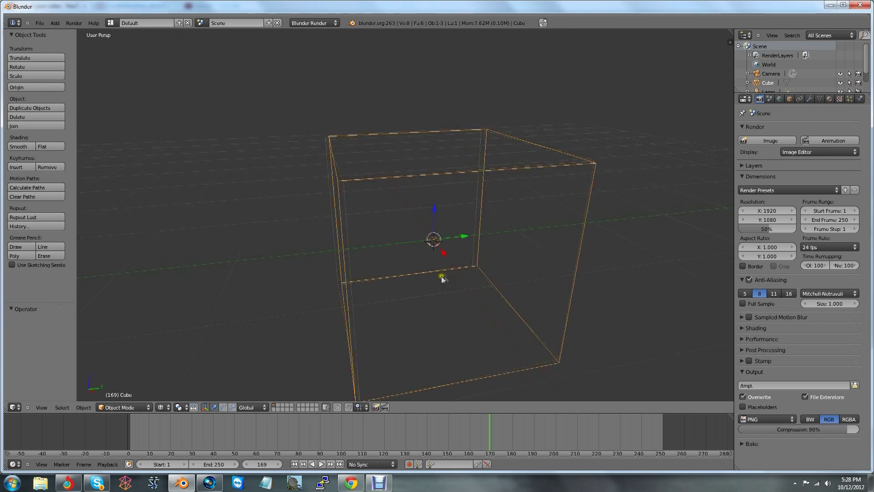
pyautogui.scroll(-8, 442, 276)
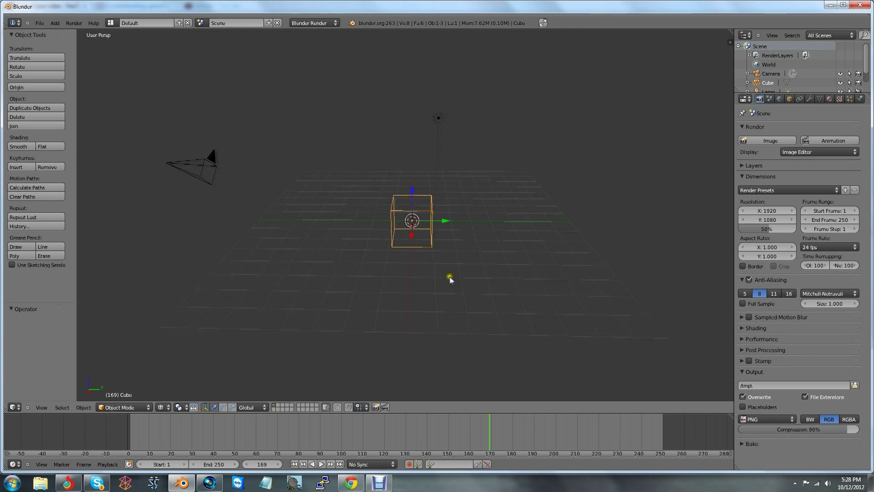
pyautogui.scroll(4, 450, 277)
pyautogui.moveTo(451, 277)
pyautogui.mouseDown(button='middle')
pyautogui.moveTo(441, 276)
pyautogui.moveTo(463, 265)
pyautogui.moveTo(433, 261)
pyautogui.moveTo(454, 247)
pyautogui.moveTo(432, 250)
pyautogui.moveTo(453, 247)
pyautogui.moveTo(452, 267)
pyautogui.moveTo(496, 294)
pyautogui.moveTo(384, 273)
pyautogui.moveTo(441, 279)
pyautogui.moveTo(464, 264)
pyautogui.moveTo(433, 287)
pyautogui.moveTo(490, 291)
pyautogui.mouseUp(button='middle')
pyautogui.press('KP_5')
pyautogui.press('z')
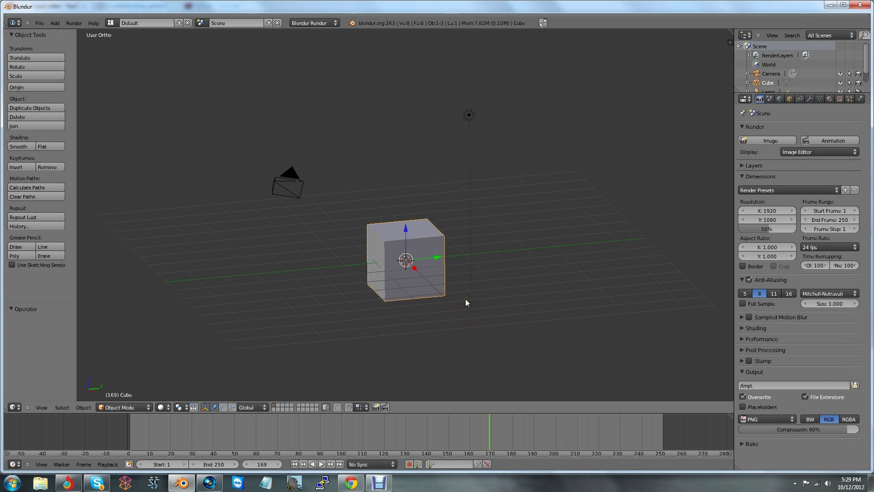
# - Switch back to perspective and orbit to a front-facing view of the solid cube
pyautogui.moveTo(444, 292); pyautogui.dragTo(508, 284, button='middle')
pyautogui.press('KP_5')
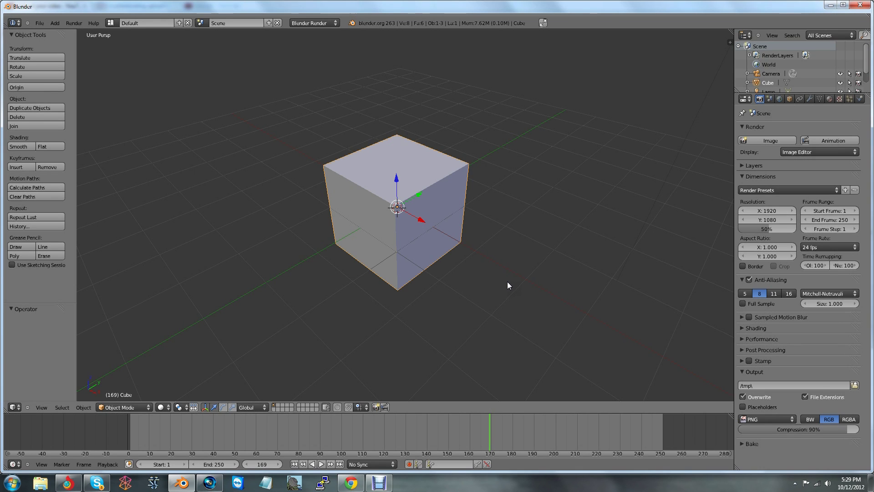
pyautogui.moveTo(507, 282); pyautogui.dragTo(424, 205, button='middle')
pyautogui.scroll(-2, 469, 250)
pyautogui.scroll(4, 469, 249)
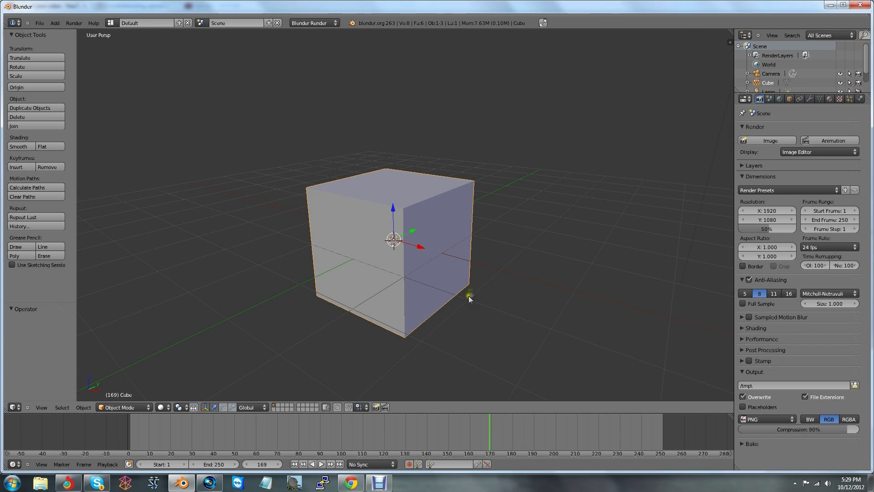
pyautogui.moveTo(469, 297)
pyautogui.mouseDown(button='middle')
pyautogui.moveTo(478, 293)
pyautogui.moveTo(465, 296)
pyautogui.mouseUp(button='middle')
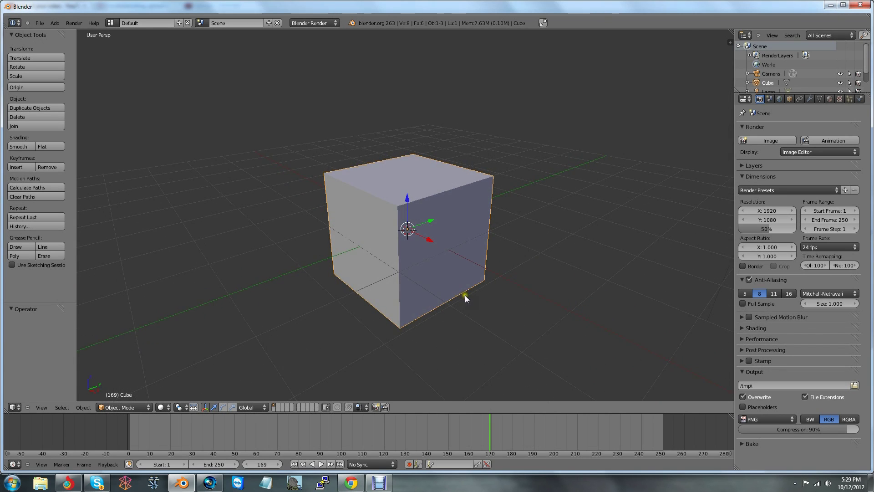
pyautogui.press('Tab')
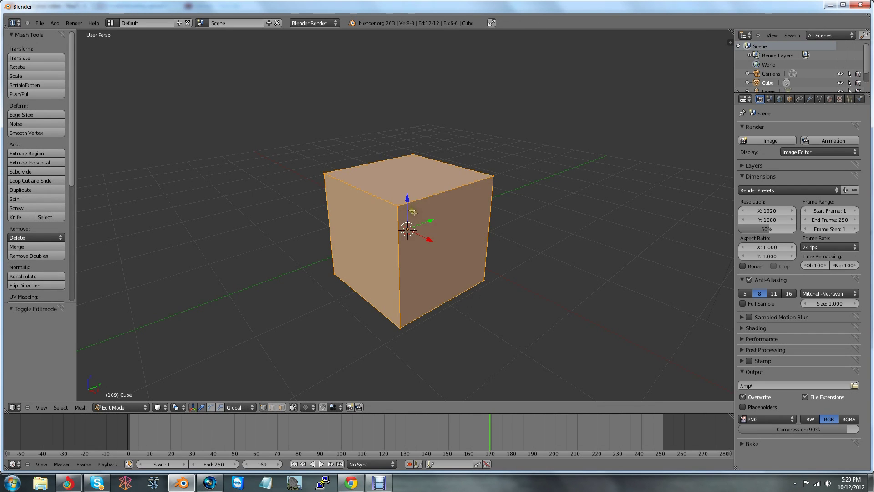
pyautogui.rightClick(399, 205)
pyautogui.moveTo(460, 231); pyautogui.dragTo(444, 227, button='middle')
pyautogui.keyDown('shift'); pyautogui.rightClick(492, 183); pyautogui.keyUp('shift')
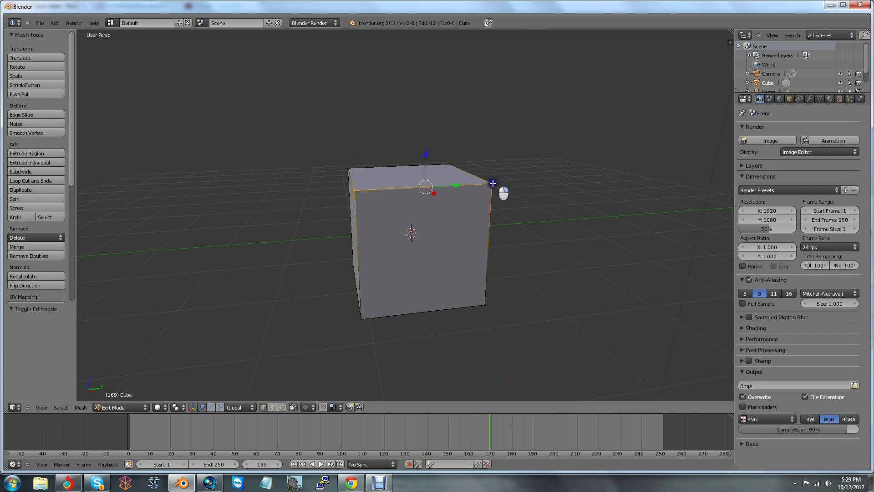
pyautogui.keyDown('shift'); pyautogui.rightClick(455, 163); pyautogui.keyUp('shift')
pyautogui.keyDown('shift'); pyautogui.rightClick(356, 168); pyautogui.keyUp('shift')
pyautogui.moveTo(399, 227); pyautogui.dragTo(396, 312, button='middle')
pyautogui.rightClick(376, 210)
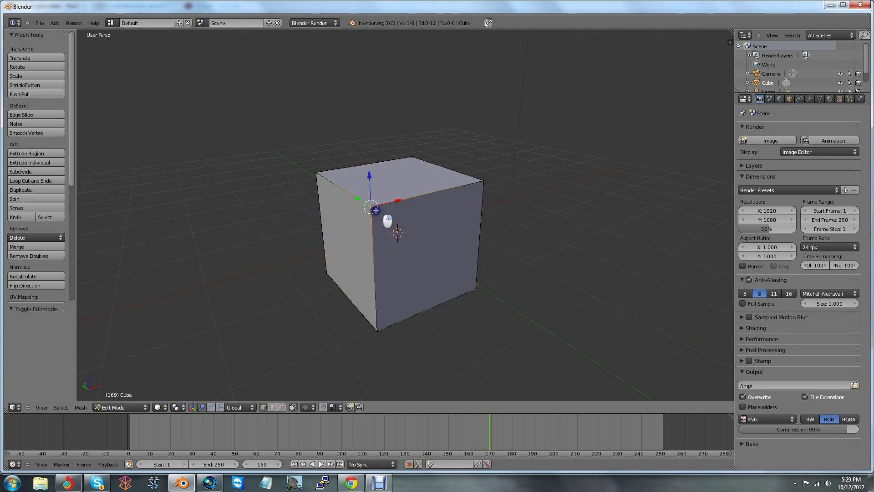
pyautogui.moveTo(375, 211); pyautogui.dragTo(509, 209, button='middle')
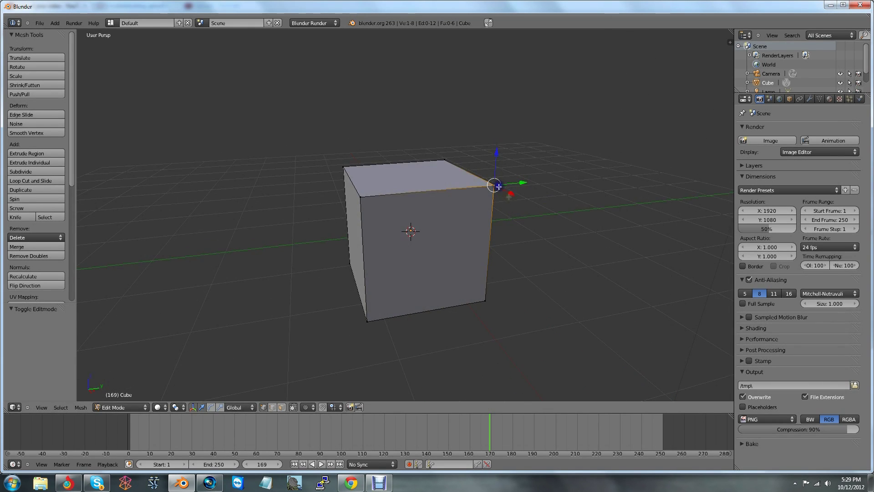
pyautogui.press('g')
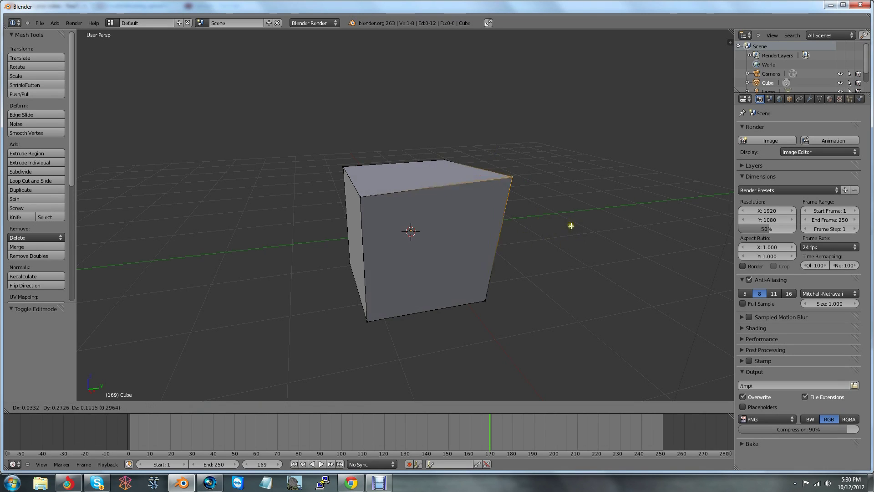
pyautogui.rightClick(570, 226)
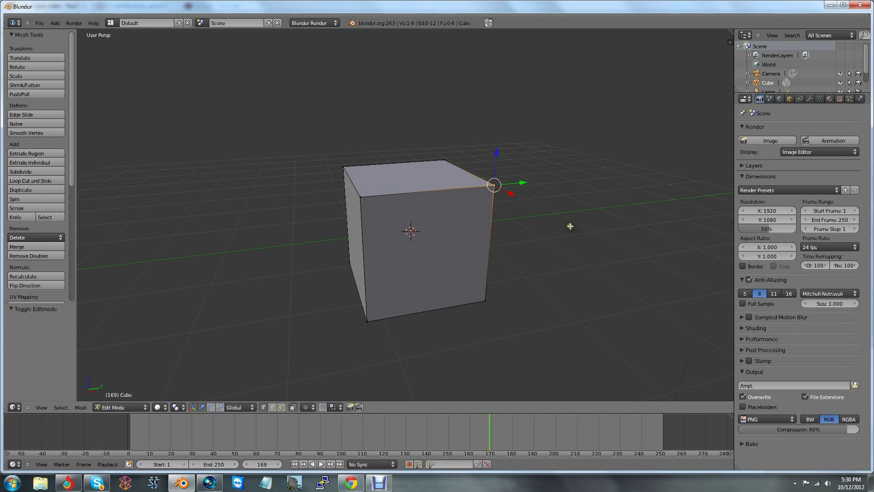
pyautogui.keyDown('shift'); pyautogui.rightClick(365, 197); pyautogui.keyUp('shift')
pyautogui.moveTo(365, 197); pyautogui.dragTo(515, 228, button='middle')
pyautogui.press('s')
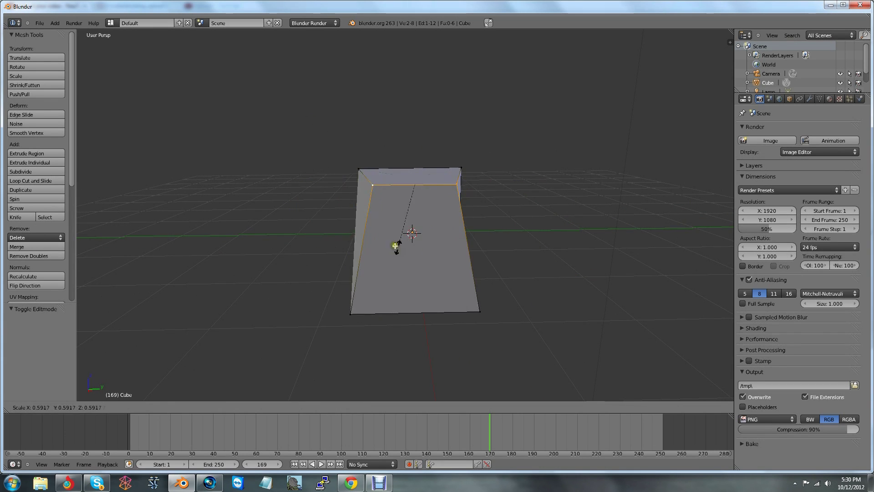
pyautogui.click(534, 241)
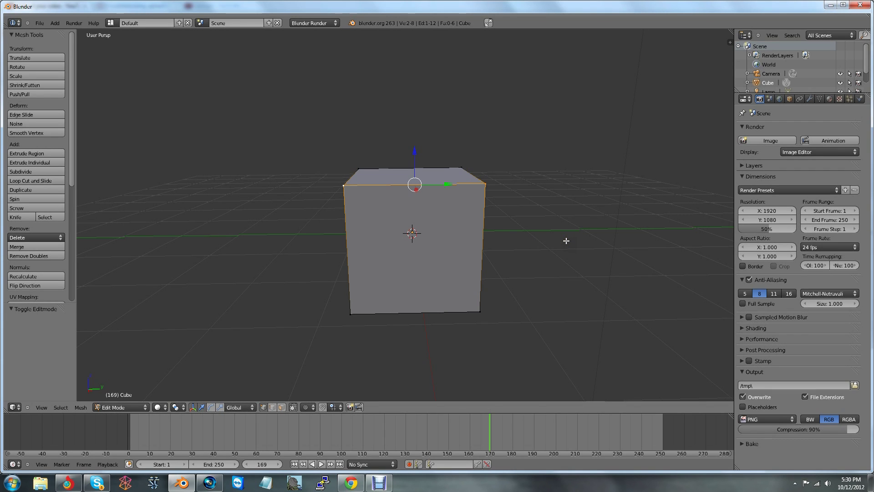
pyautogui.press('s')
pyautogui.click(584, 263)
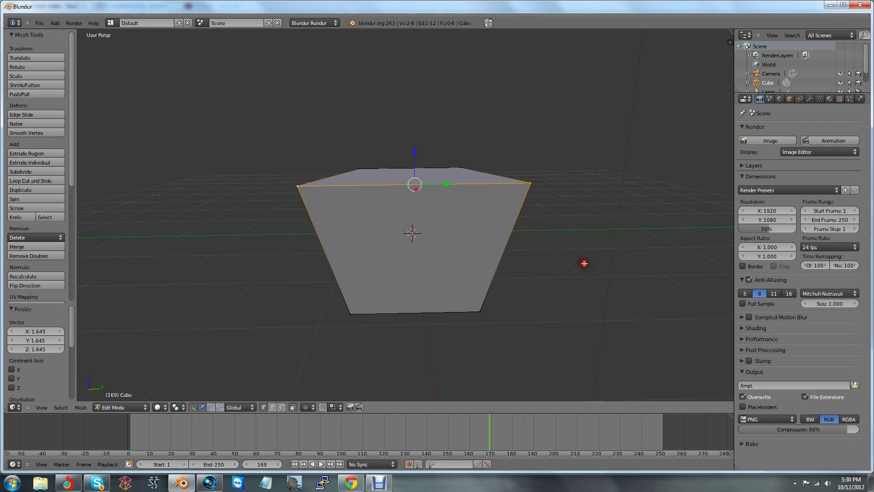
pyautogui.hotkey('ctrl', 'z')
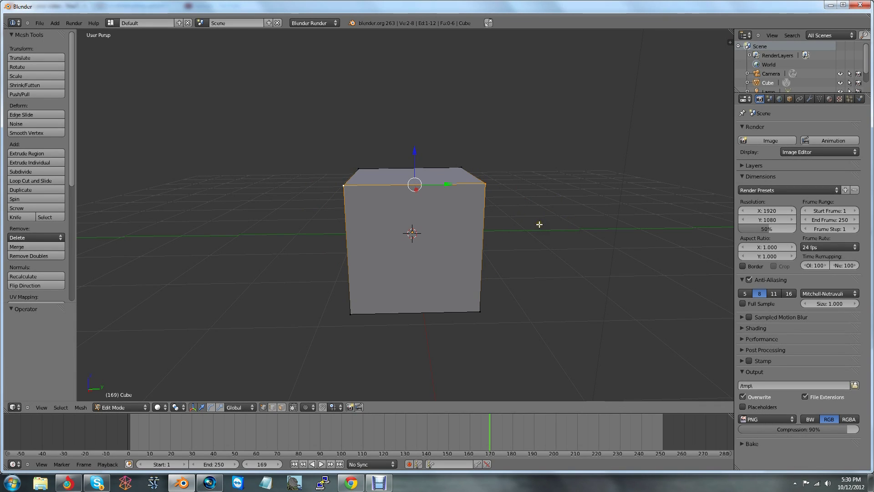
pyautogui.press('s')
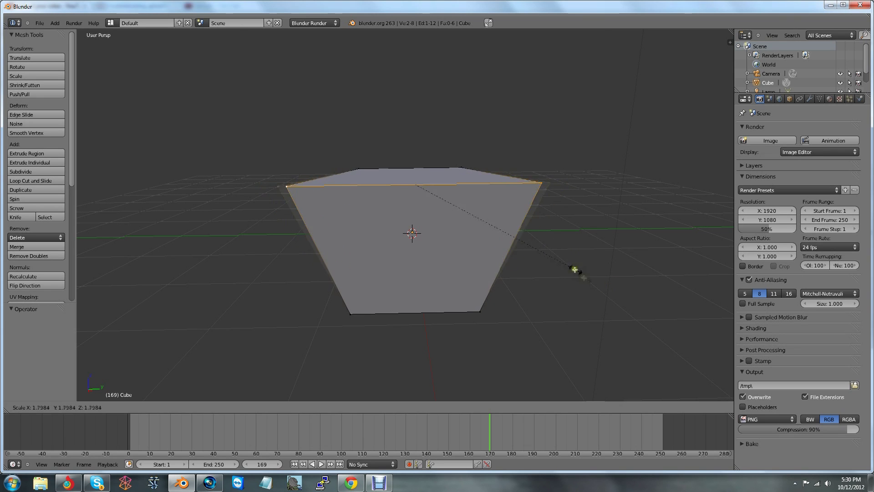
pyautogui.rightClick(575, 262)
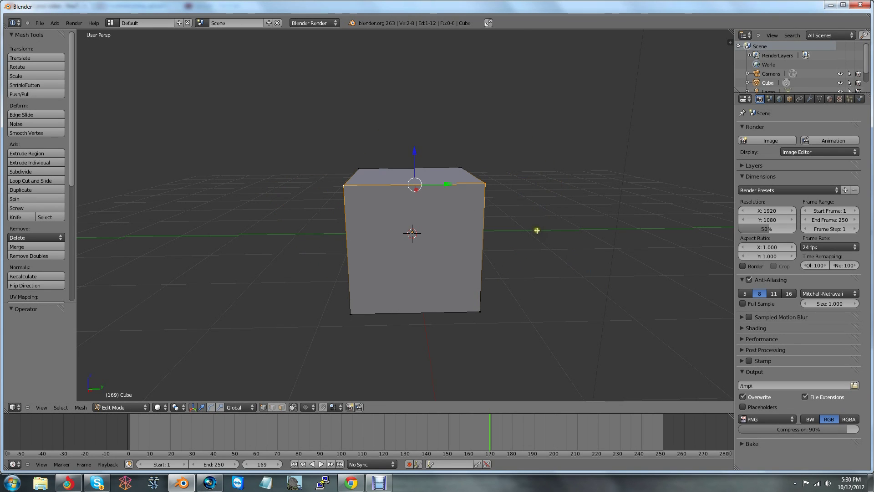
pyautogui.press('r')
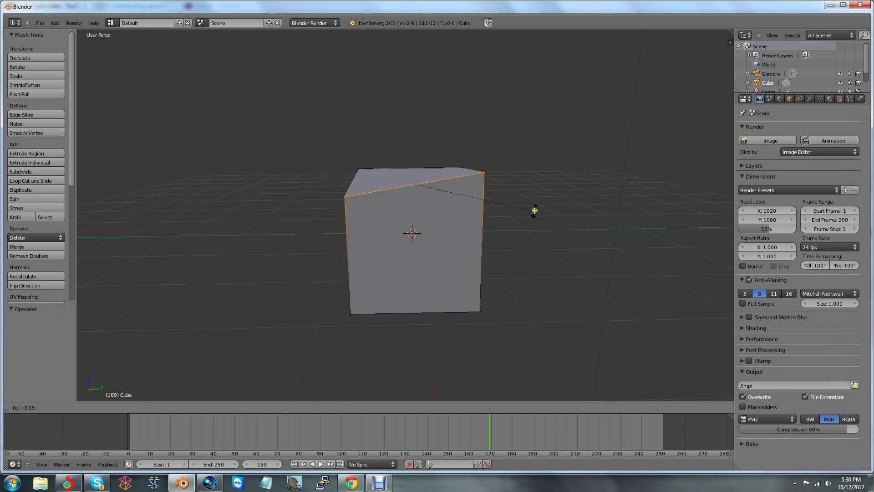
pyautogui.rightClick(539, 221)
pyautogui.moveTo(535, 249); pyautogui.dragTo(565, 255, button='middle')
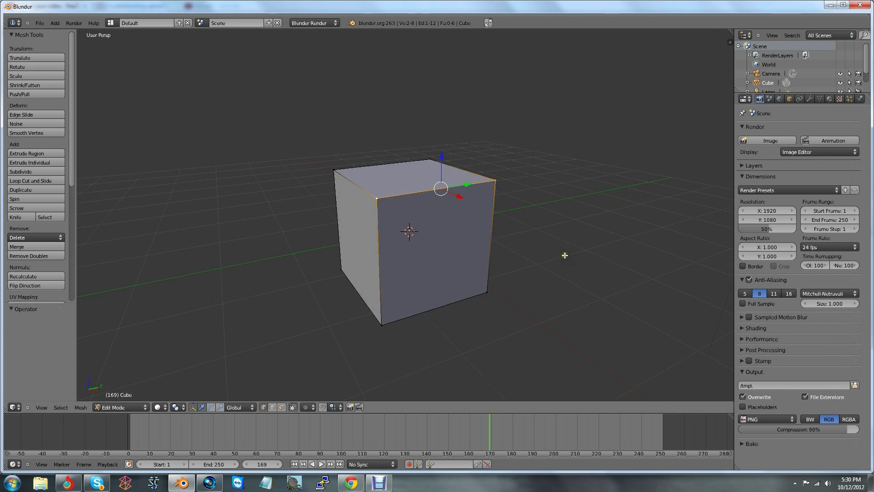
pyautogui.press('r')
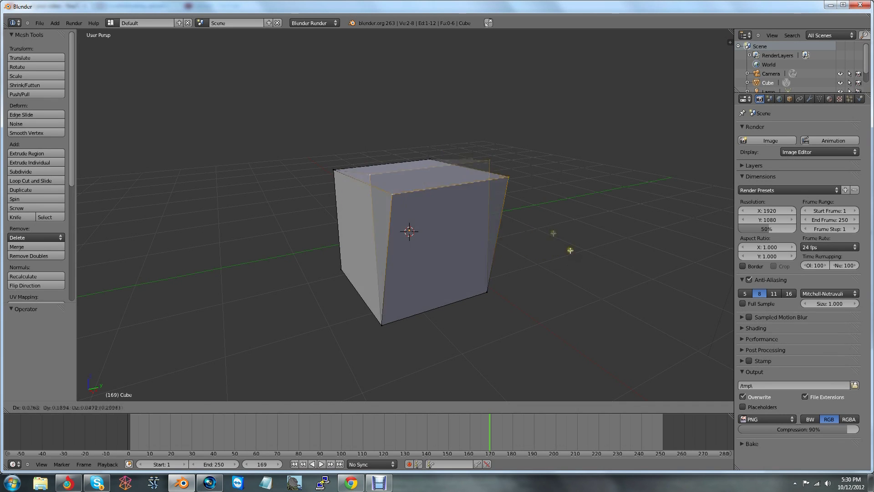
pyautogui.rightClick(551, 259)
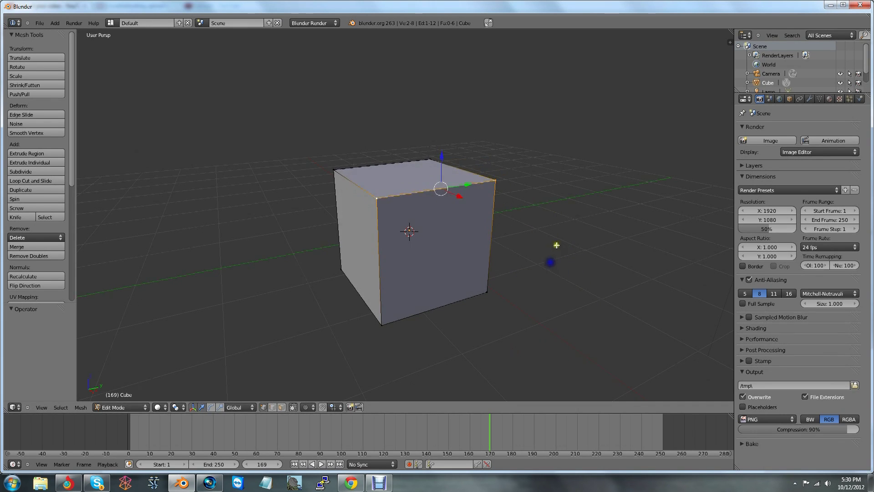
pyautogui.moveTo(554, 248); pyautogui.dragTo(516, 257, button='middle')
pyautogui.press('r')
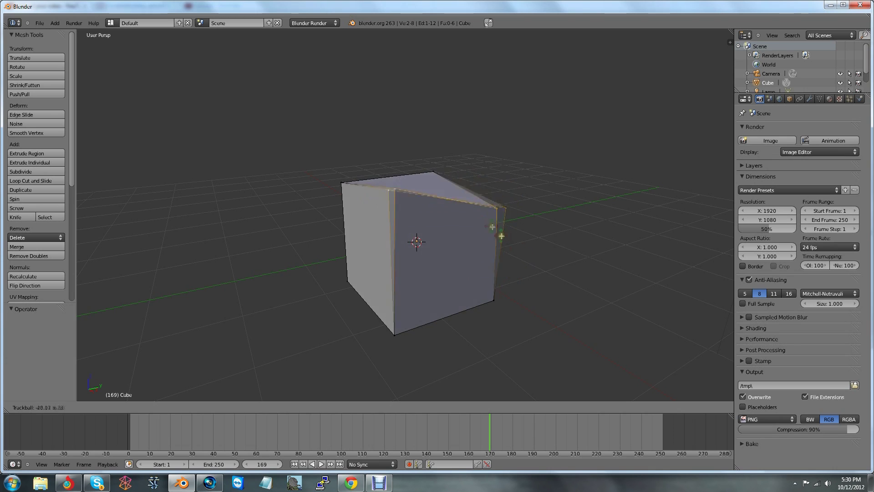
pyautogui.press('Escape')
pyautogui.moveTo(530, 253)
pyautogui.mouseDown(button='middle')
pyautogui.moveTo(455, 272)
pyautogui.moveTo(517, 263)
pyautogui.mouseUp(button='middle')
pyautogui.press('r')
pyautogui.press('Escape')
pyautogui.press('r')
pyautogui.press('r')
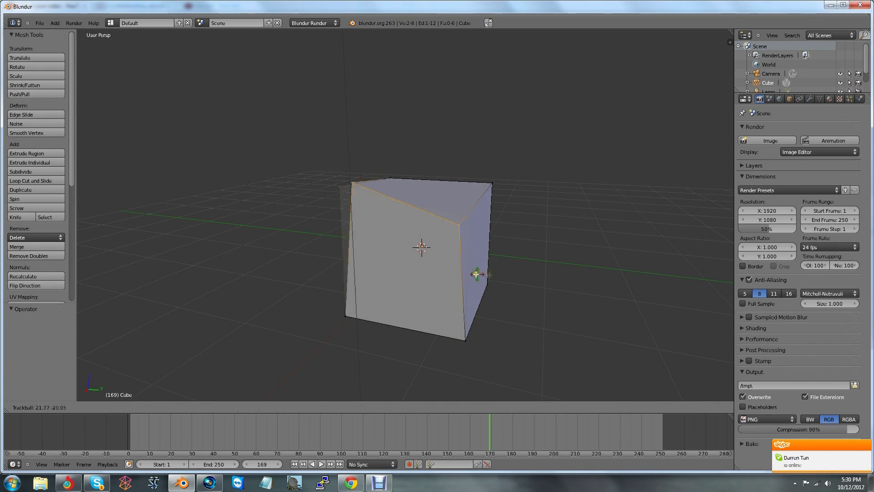
pyautogui.press('Escape')
pyautogui.moveTo(527, 265)
pyautogui.mouseDown(button='middle')
pyautogui.moveTo(540, 265)
pyautogui.moveTo(527, 275)
pyautogui.moveTo(495, 261)
pyautogui.moveTo(532, 260)
pyautogui.mouseUp(button='middle')
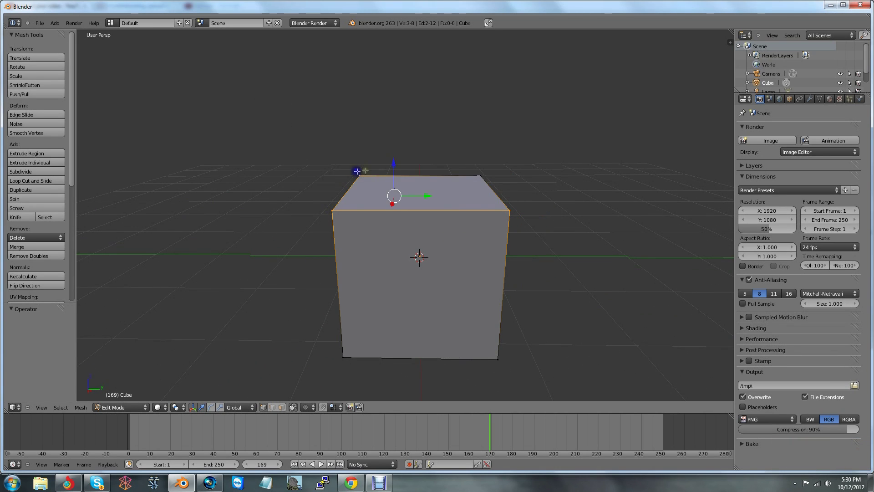
pyautogui.moveTo(576, 265); pyautogui.dragTo(538, 263, button='middle')
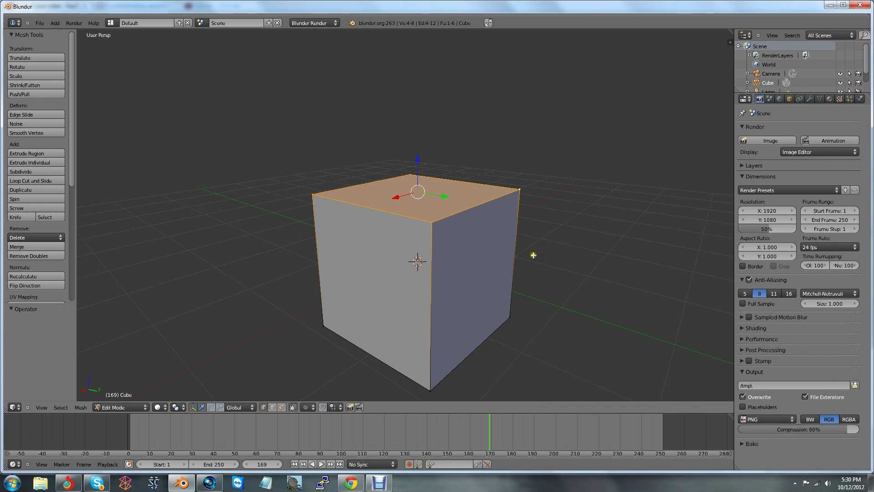
pyautogui.moveTo(533, 255); pyautogui.dragTo(508, 305, button='middle')
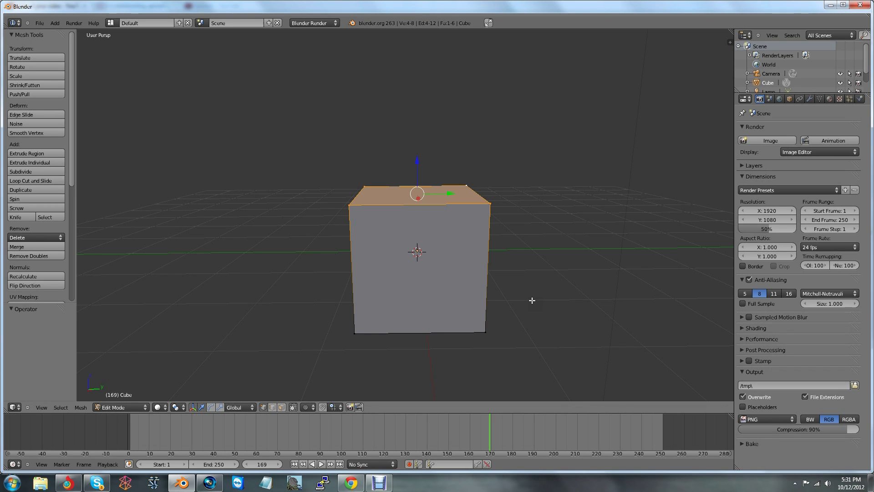
pyautogui.moveTo(532, 301); pyautogui.dragTo(577, 302, button='middle')
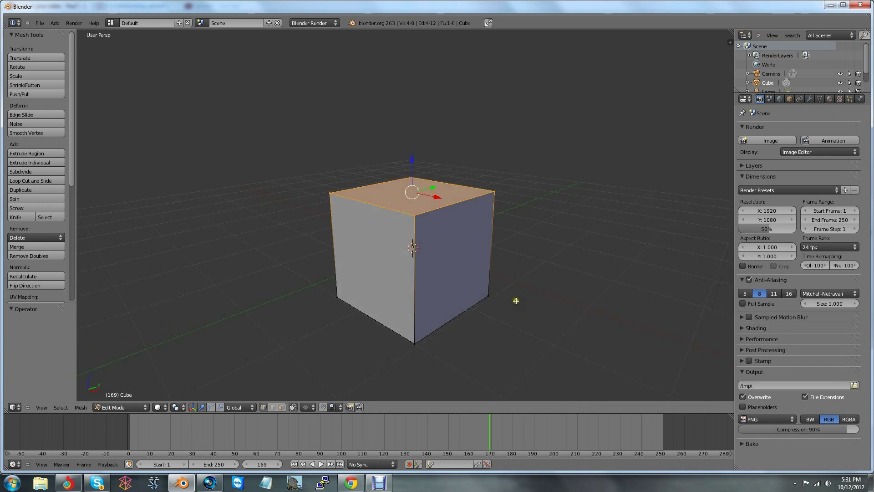
pyautogui.moveTo(516, 301); pyautogui.dragTo(537, 306, button='middle')
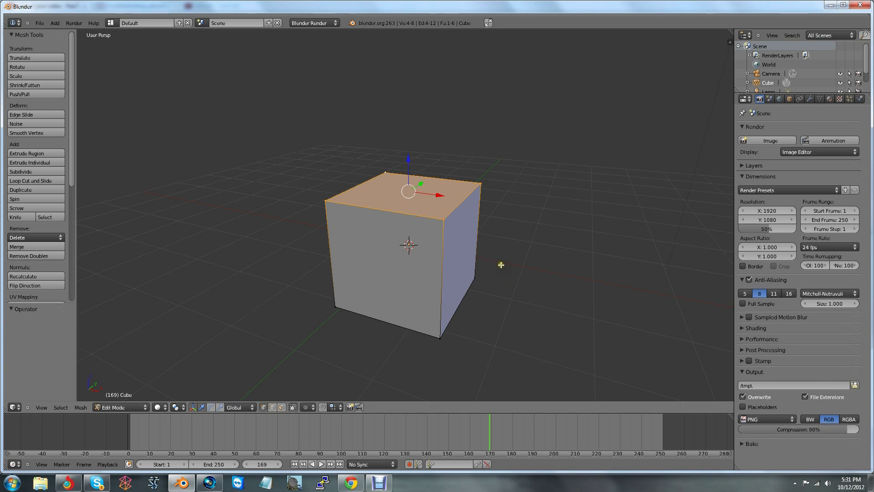
pyautogui.moveTo(500, 264); pyautogui.dragTo(432, 264, button='middle')
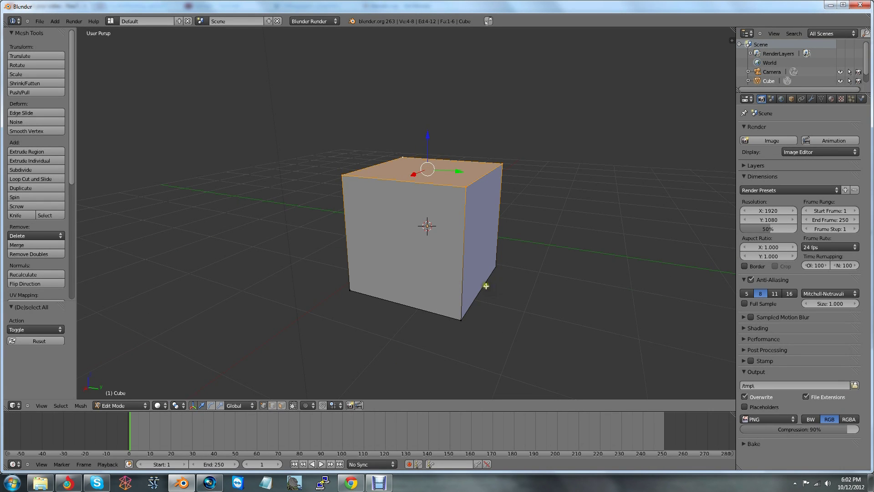
pyautogui.moveTo(486, 286); pyautogui.dragTo(458, 271, button='middle')
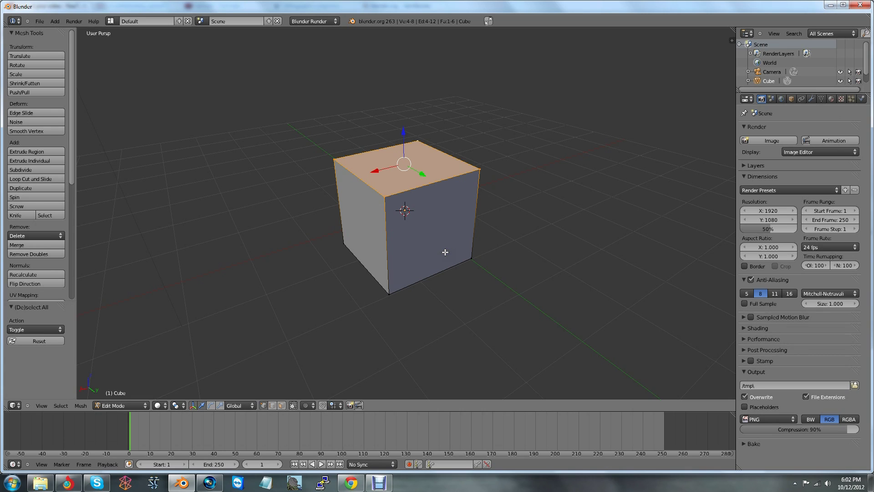
# - Return to Object Mode and delete the cube from the scene
pyautogui.press('Tab')
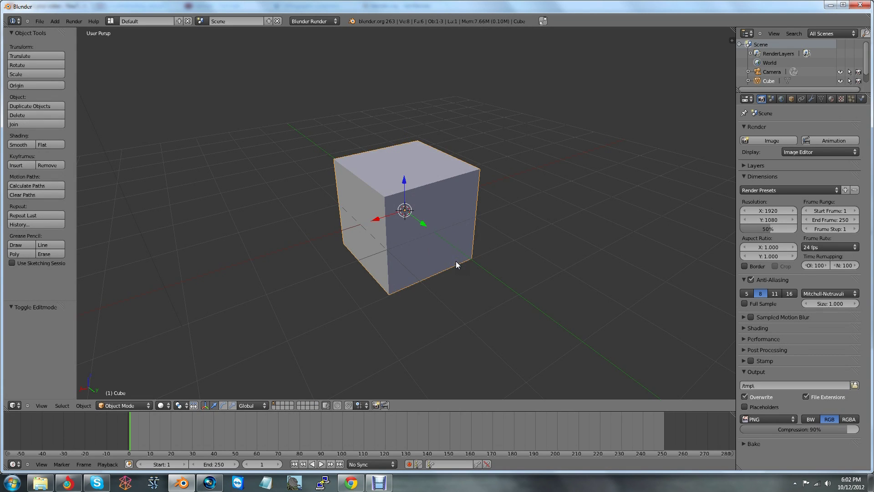
pyautogui.press('x')
pyautogui.click(455, 260)
pyautogui.moveTo(427, 256); pyautogui.dragTo(459, 236, button='middle')
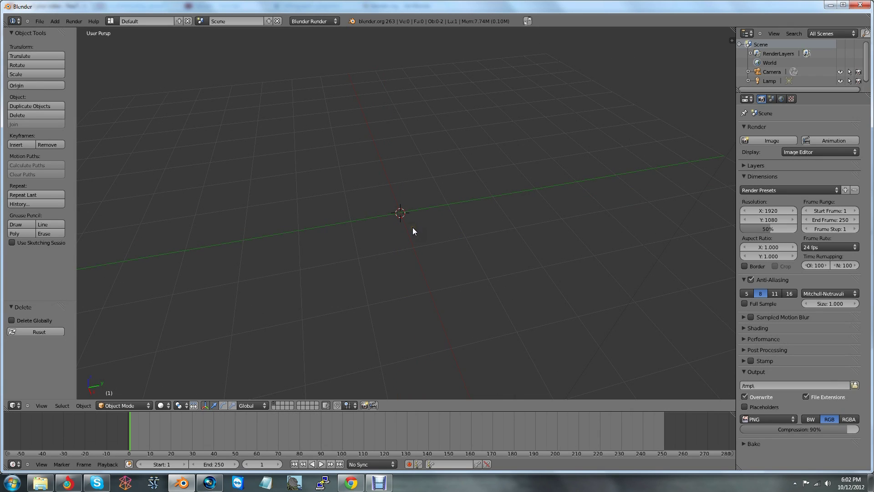
# - Add a 32-vertex circle mesh through the Shift+A Mesh menu
pyautogui.click(40, 22)
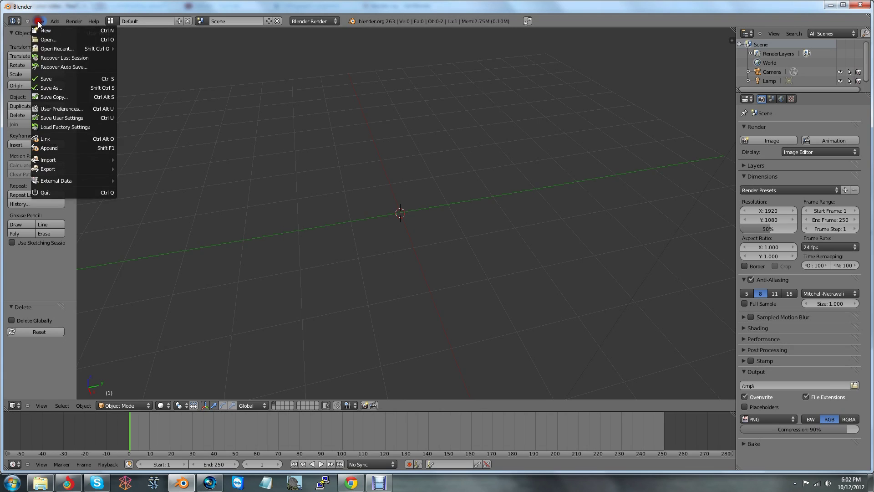
pyautogui.click(55, 21)
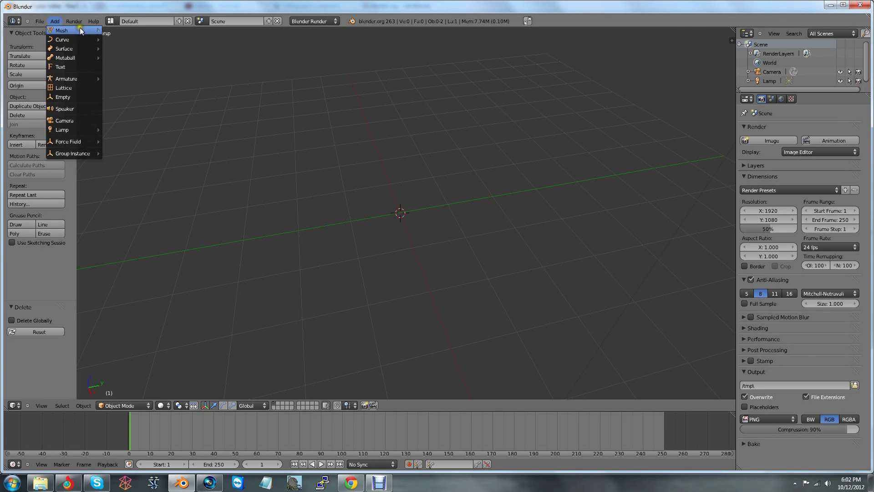
pyautogui.moveTo(80, 27)
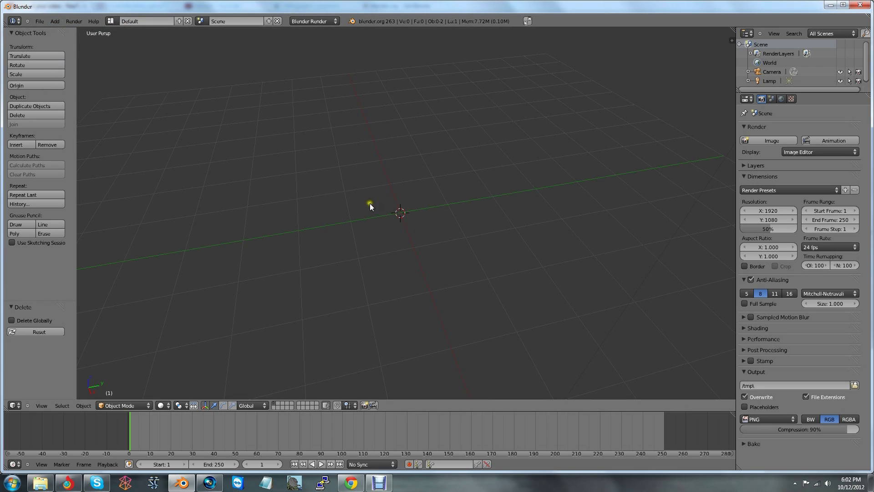
pyautogui.hotkey('shift', 'a')
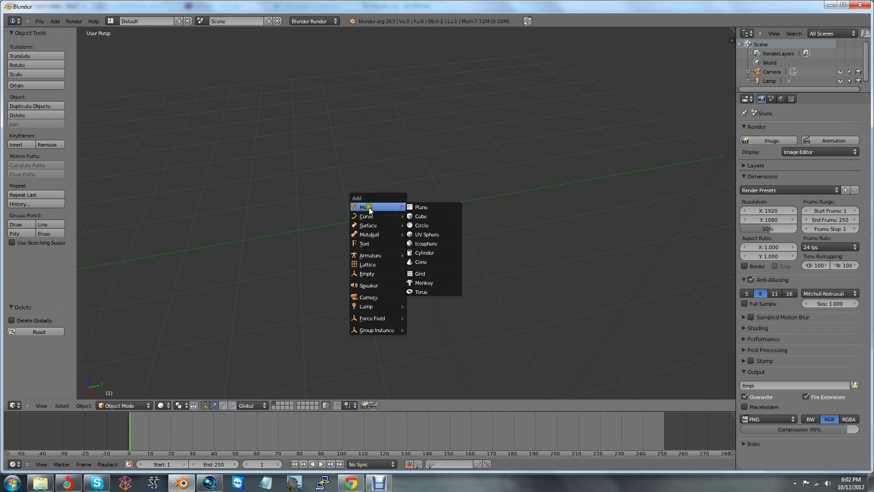
pyautogui.click(429, 225)
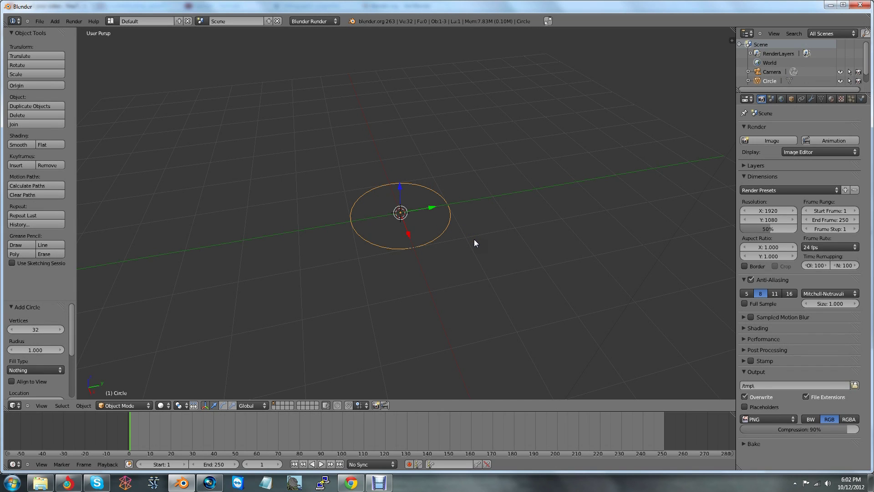
# - Enter Edit Mode, fill the circle with a single face, and orbit to a low, near edge-on angle
pyautogui.moveTo(493, 242); pyautogui.dragTo(493, 297, button='middle')
pyautogui.press('Tab')
pyautogui.moveTo(544, 267); pyautogui.dragTo(493, 291, button='middle')
pyautogui.press('f')
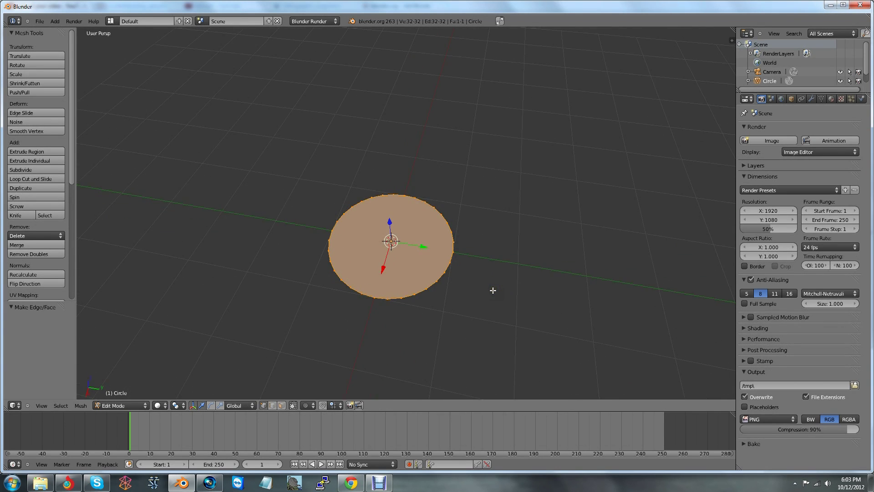
pyautogui.moveTo(493, 290); pyautogui.dragTo(522, 249, button='middle')
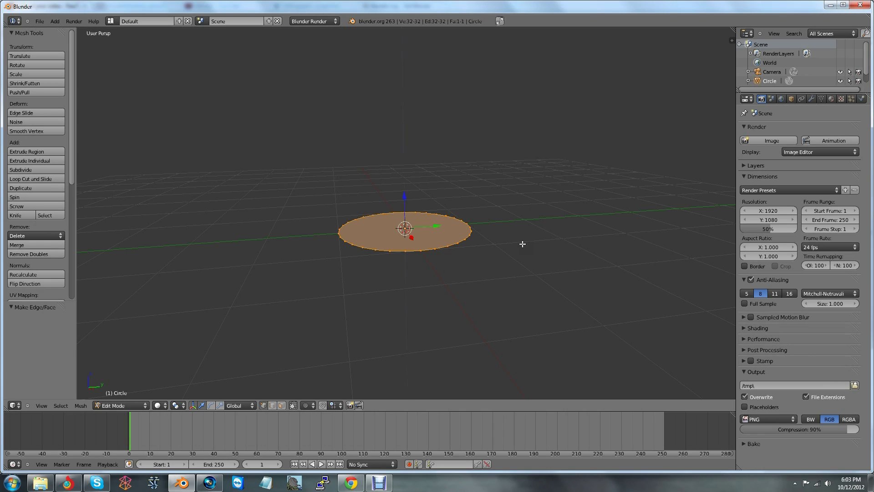
# - Extrude the circle face straight up into a tall cylinder, then zoom out and orbit to frame it
pyautogui.press('e')
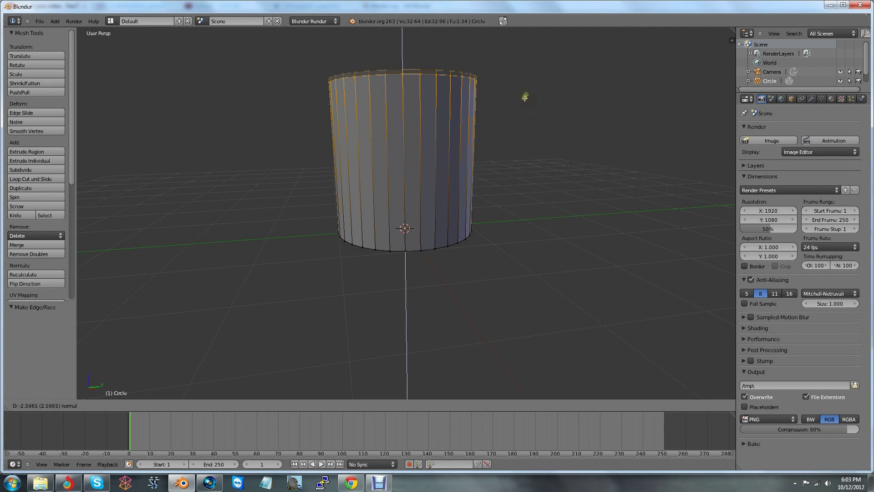
pyautogui.click(533, 49)
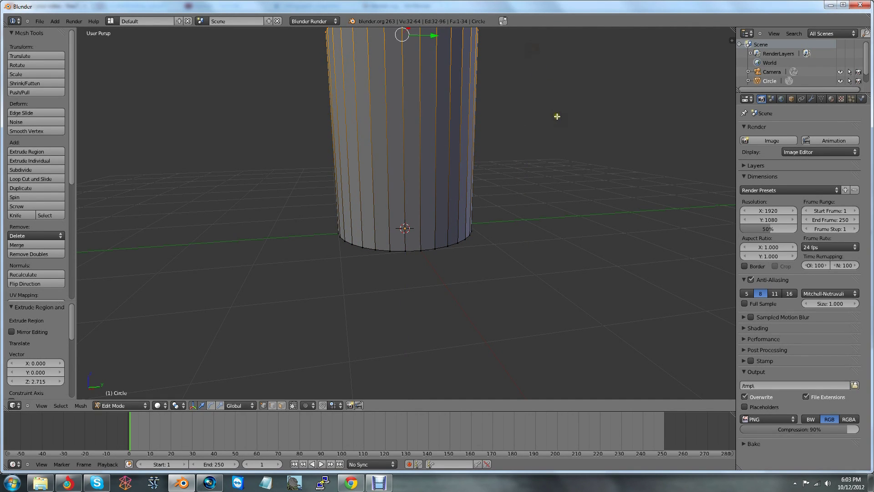
pyautogui.keyDown('shift'); pyautogui.moveTo(557, 116); pyautogui.dragTo(490, 210, button='middle'); pyautogui.keyUp('shift')
pyautogui.scroll(-2, 405, 209)
pyautogui.moveTo(405, 209); pyautogui.dragTo(574, 209, button='middle')
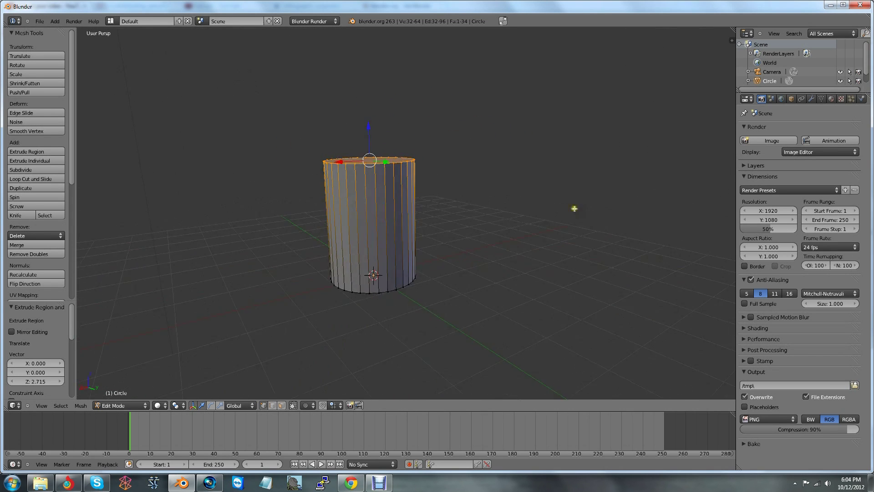
pyautogui.moveTo(441, 205); pyautogui.dragTo(464, 201, button='middle')
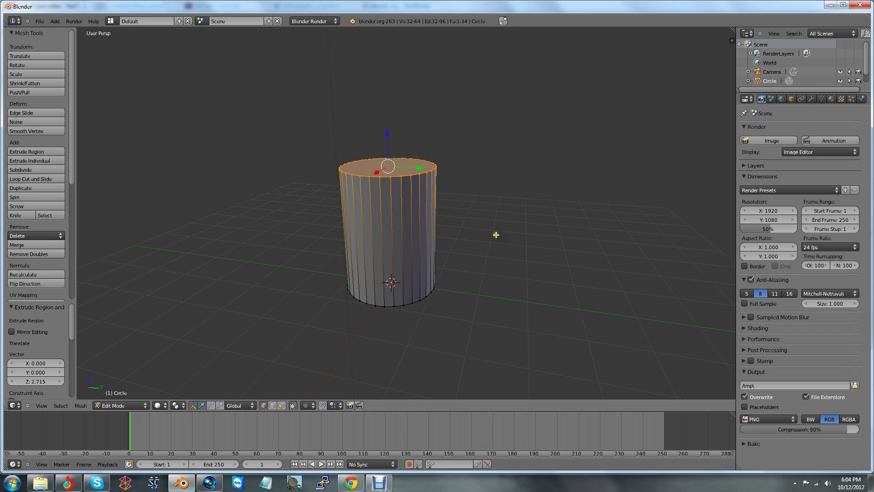
pyautogui.moveTo(494, 237); pyautogui.dragTo(513, 237, button='middle')
# - Undo the tall extrusion and cancel two trial extrusions, leaving the flat filled circle
pyautogui.hotkey('ctrl', 'z')
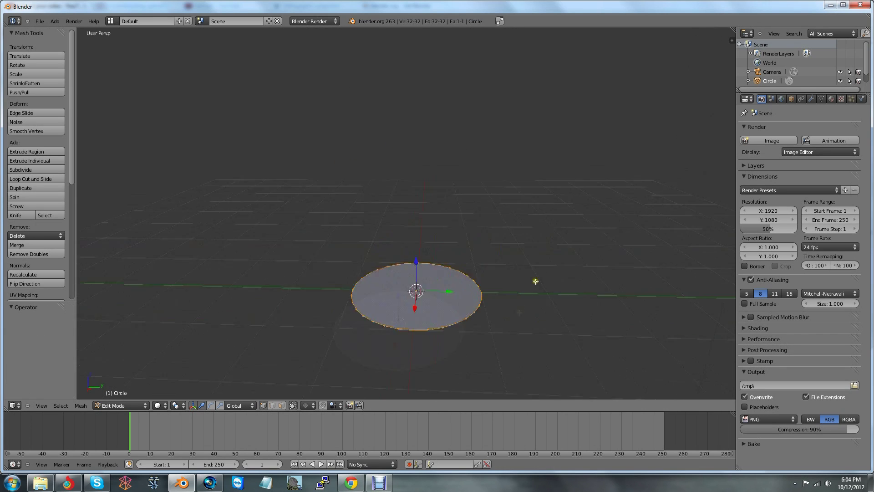
pyautogui.moveTo(534, 281); pyautogui.dragTo(599, 281, button='middle')
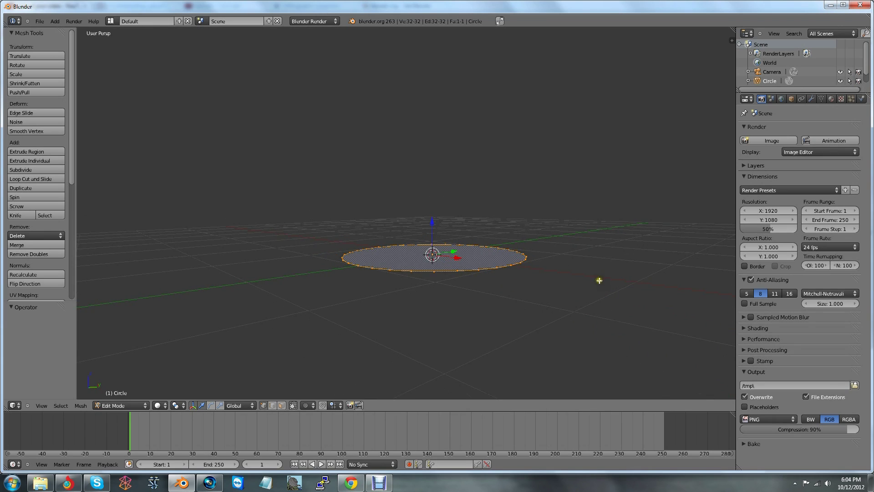
pyautogui.press('e')
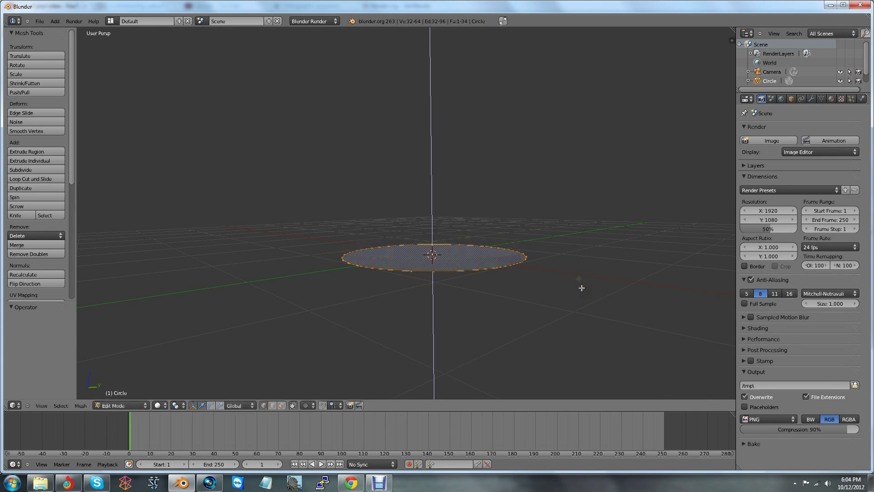
pyautogui.rightClick(612, 132)
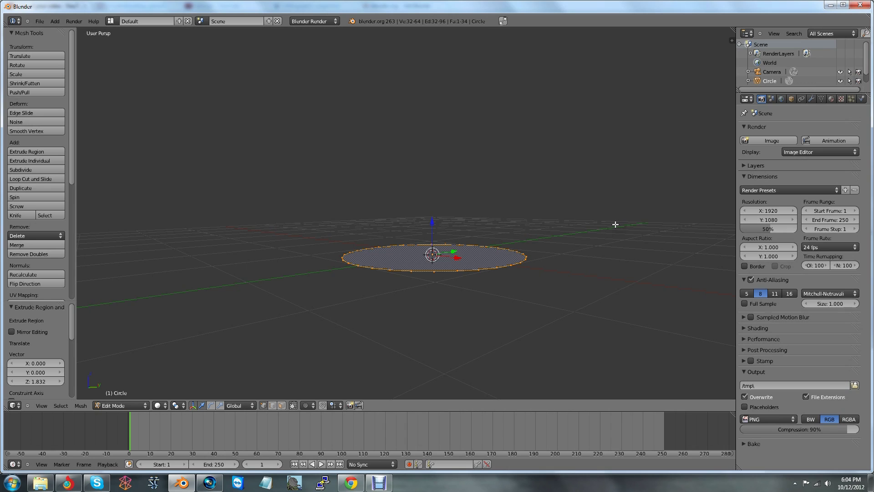
pyautogui.press('e')
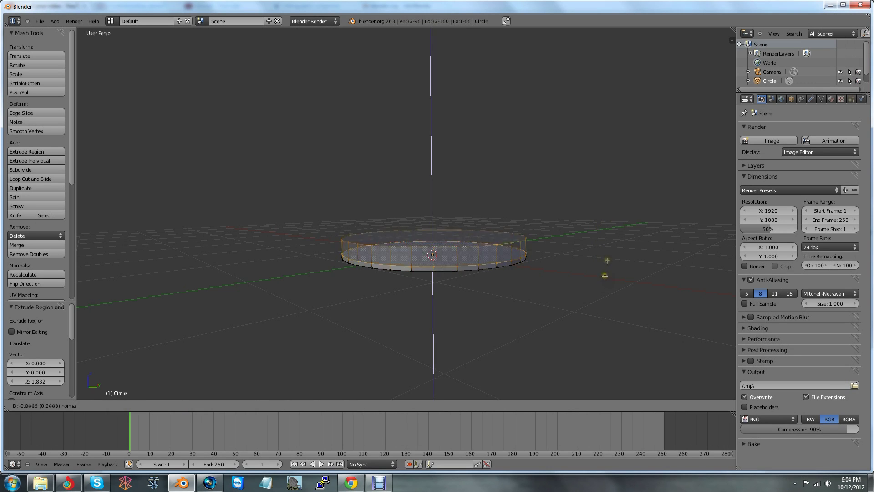
pyautogui.press('Escape')
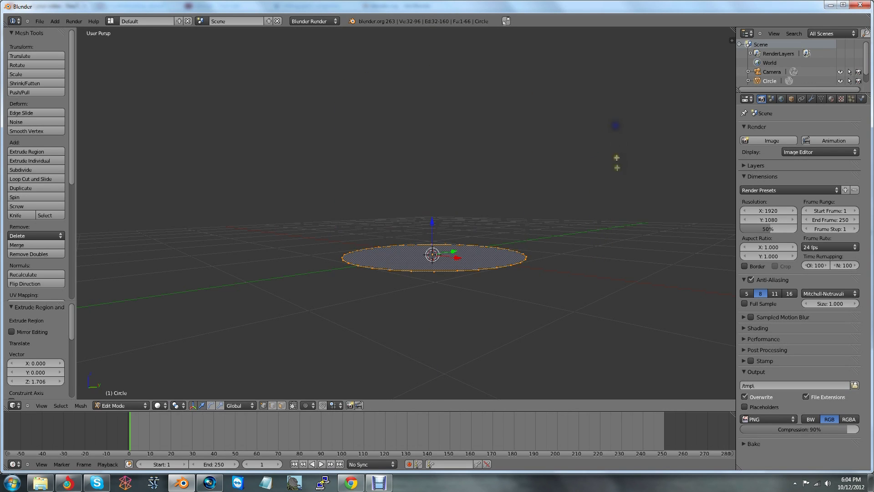
pyautogui.hotkey('ctrl', 'z')
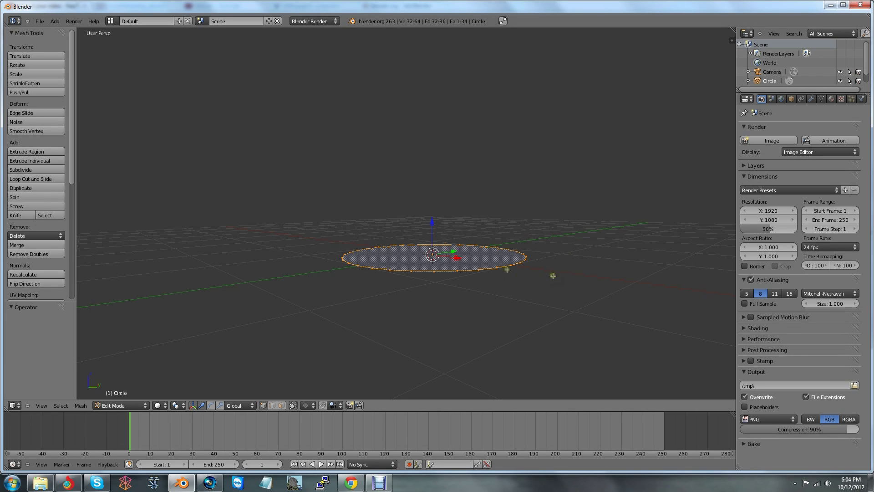
# - Try an extruded, shrunken ring, undo it back to one face, then extrude the disc upward again
pyautogui.press('e')
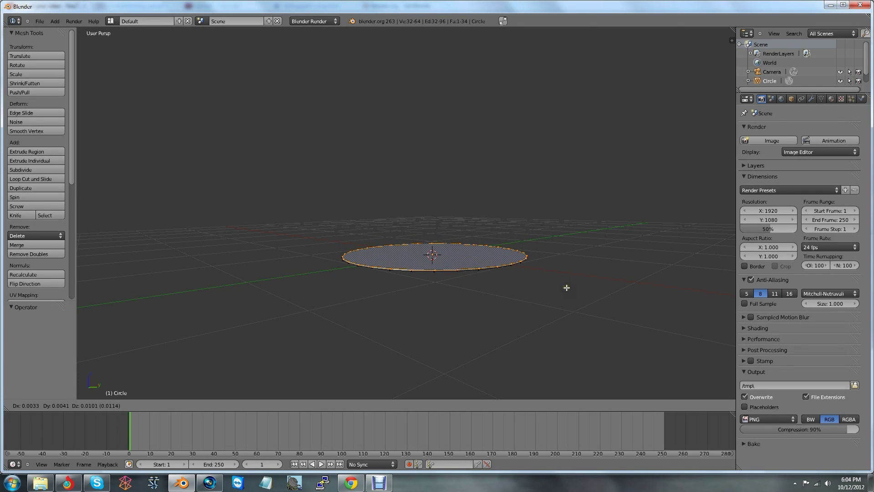
pyautogui.rightClick(635, 271)
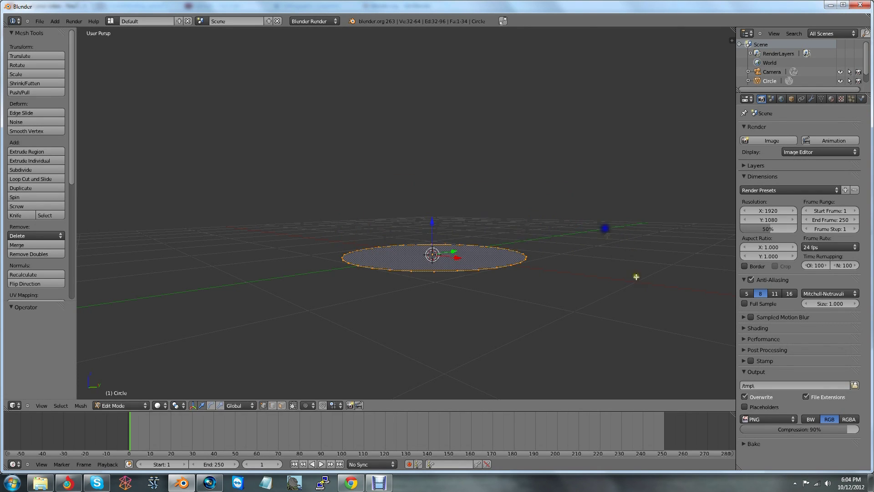
pyautogui.press('s')
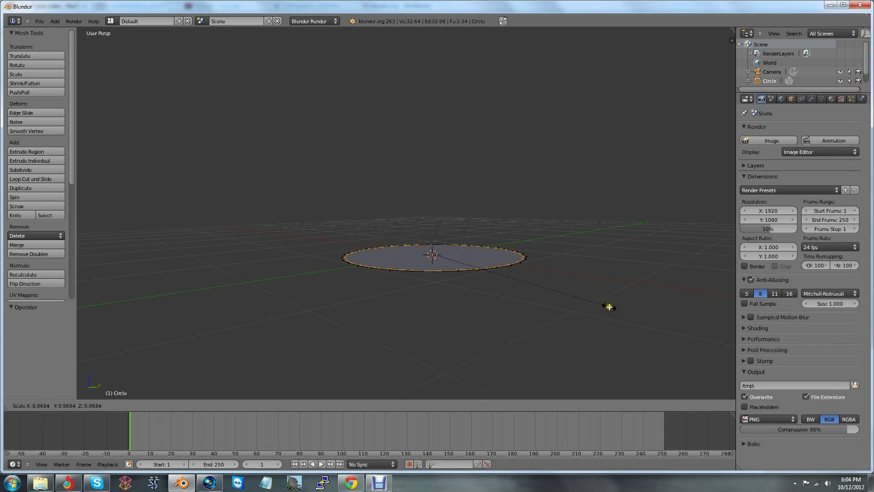
pyautogui.click(592, 303)
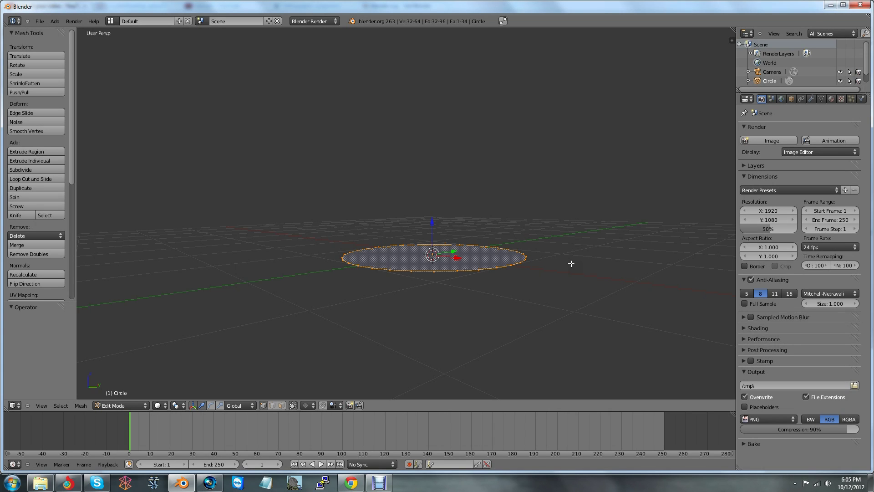
pyautogui.hotkey('ctrl', 'z')
pyautogui.press('e')
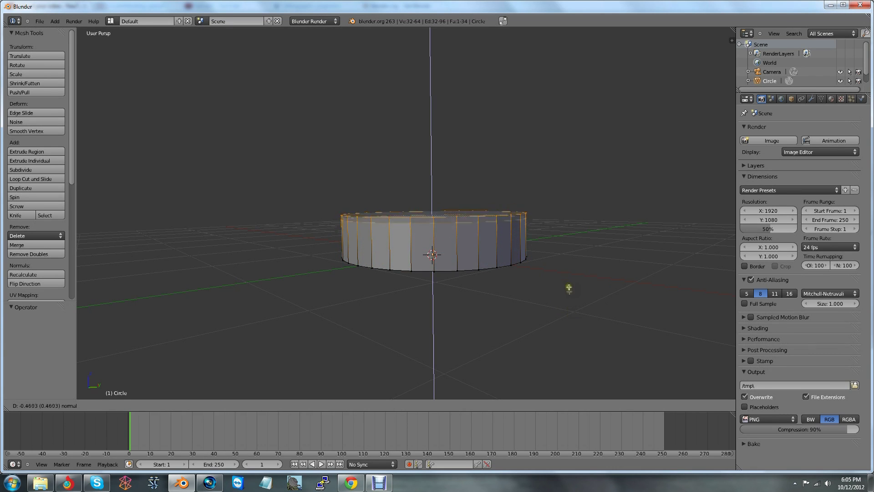
# - Confirm the extrusion, undo the extra one, and raise the top ring along Z
pyautogui.click(576, 132)
pyautogui.scroll(-5, 574, 199)
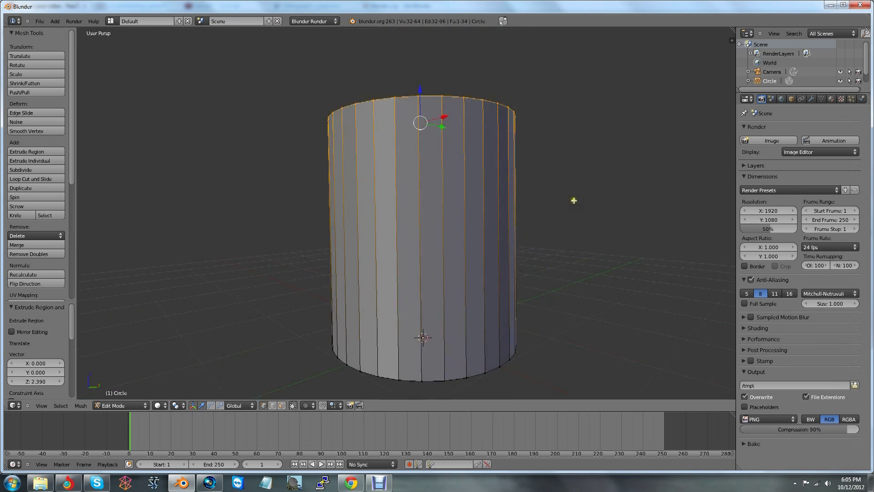
pyautogui.hotkey('ctrl', 'z')
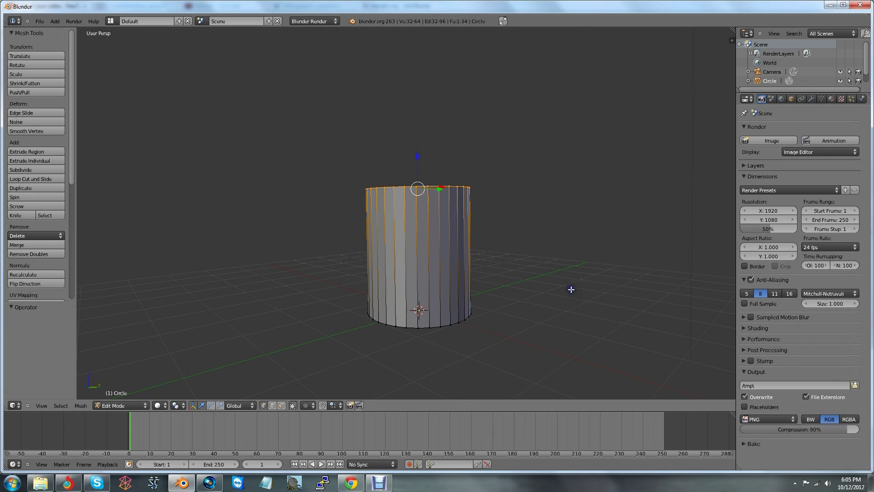
pyautogui.press('g')
pyautogui.rightClick(570, 274)
pyautogui.press('g')
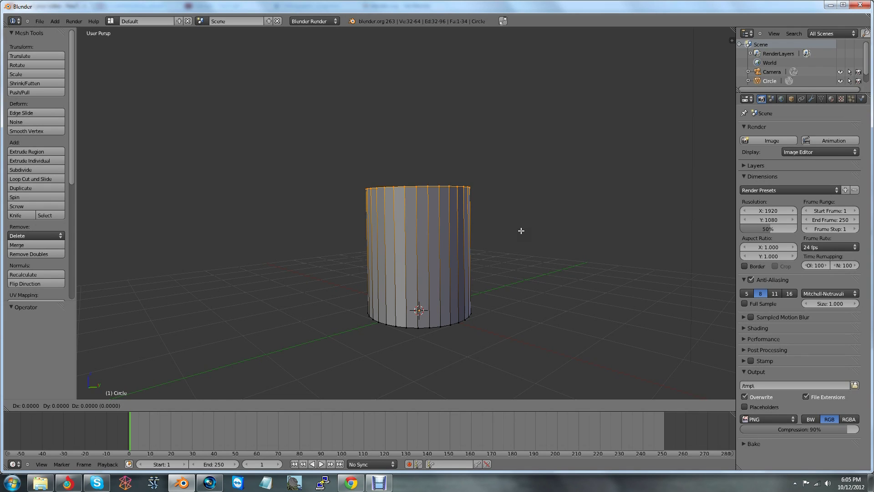
pyautogui.press('z')
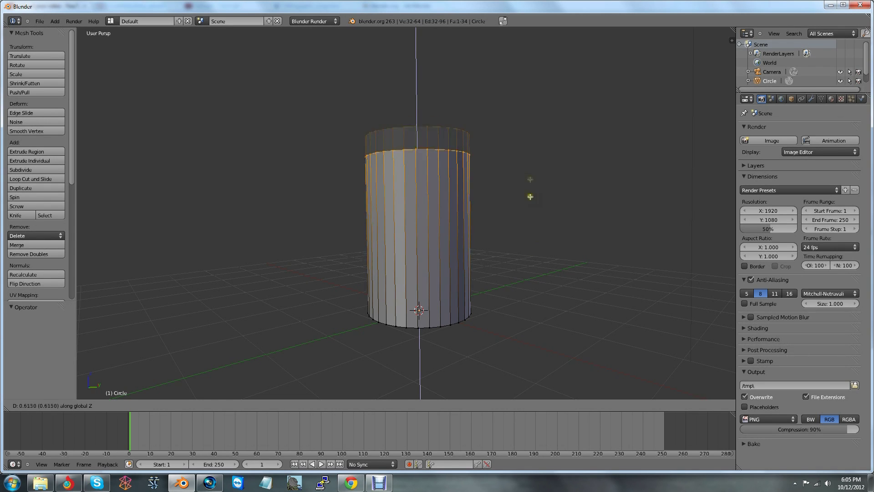
pyautogui.click(547, 227)
# - Try rotating and scaling the top ring from several views, cancelling each attempt
pyautogui.moveTo(547, 230); pyautogui.dragTo(516, 246, button='middle')
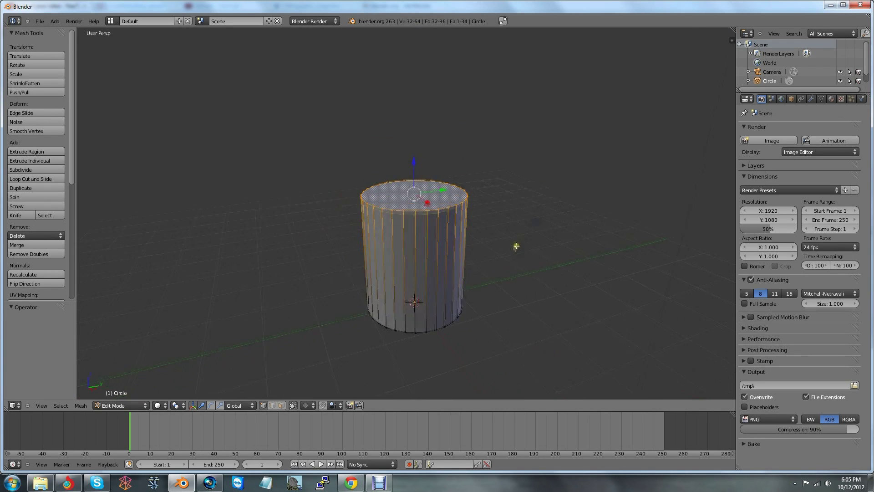
pyautogui.press('r')
pyautogui.rightClick(511, 242)
pyautogui.press('r')
pyautogui.rightClick(549, 260)
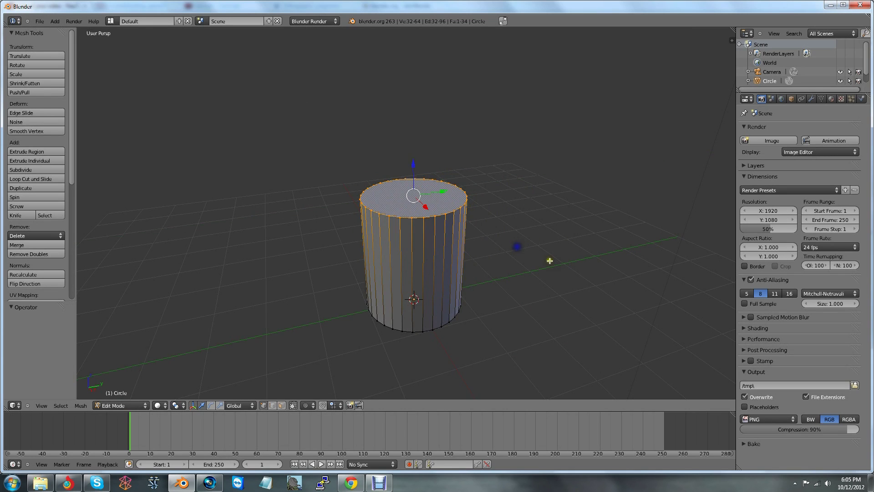
pyautogui.moveTo(549, 261); pyautogui.dragTo(520, 244, button='middle')
pyautogui.press('s')
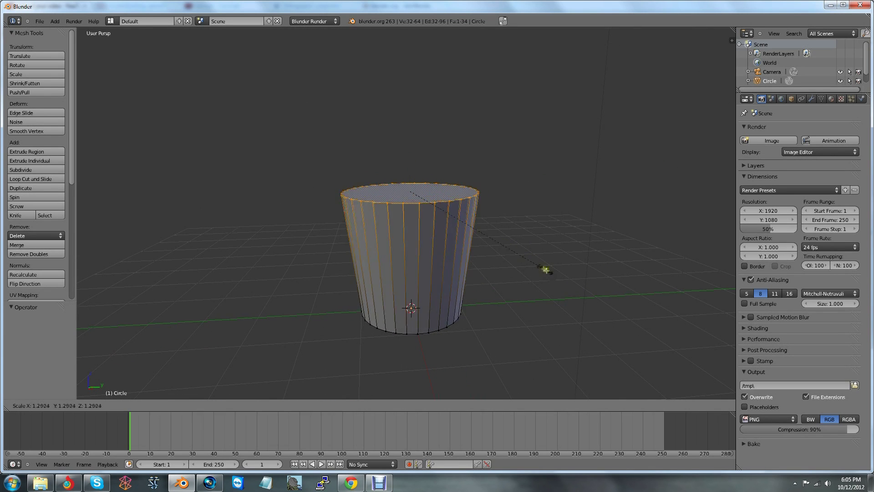
pyautogui.rightClick(543, 270)
pyautogui.press('s')
pyautogui.press('y')
pyautogui.rightClick(533, 270)
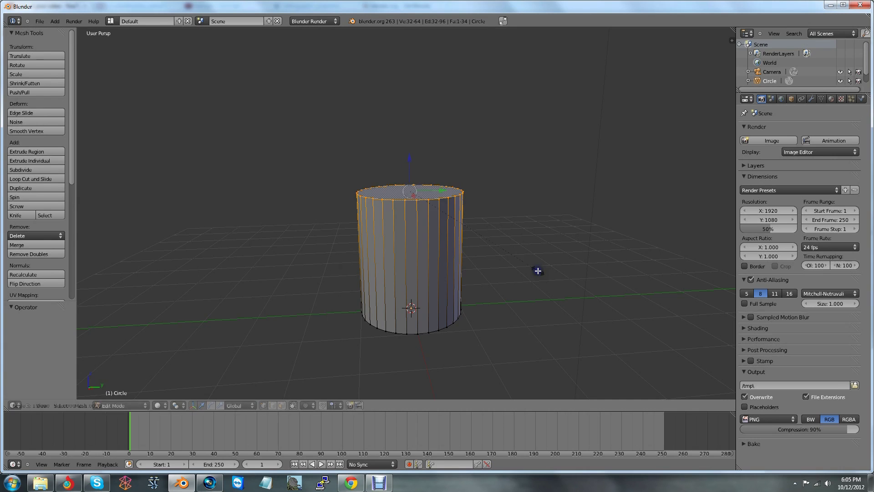
pyautogui.press('s')
pyautogui.press('x')
pyautogui.rightClick(563, 292)
pyautogui.moveTo(582, 296); pyautogui.dragTo(582, 258, button='middle')
pyautogui.press('s')
pyautogui.press('z')
pyautogui.rightClick(516, 271)
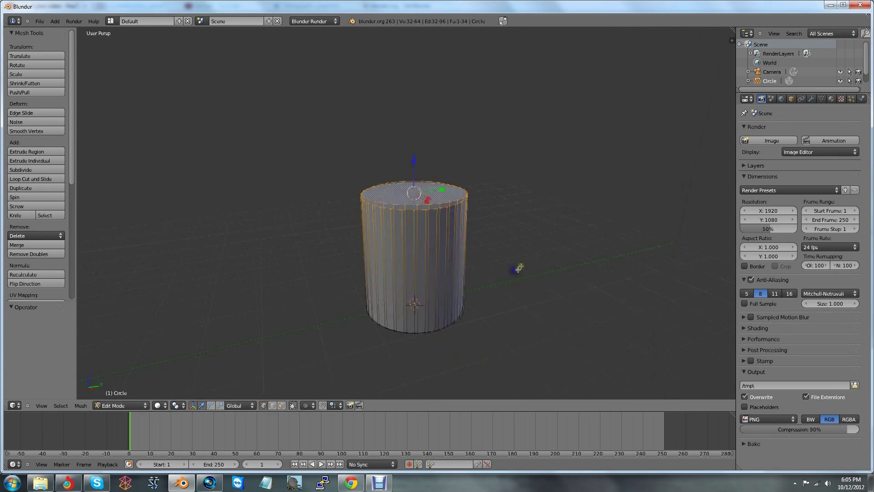
pyautogui.moveTo(516, 266); pyautogui.dragTo(560, 297, button='middle')
pyautogui.press('r')
pyautogui.rightClick(525, 263)
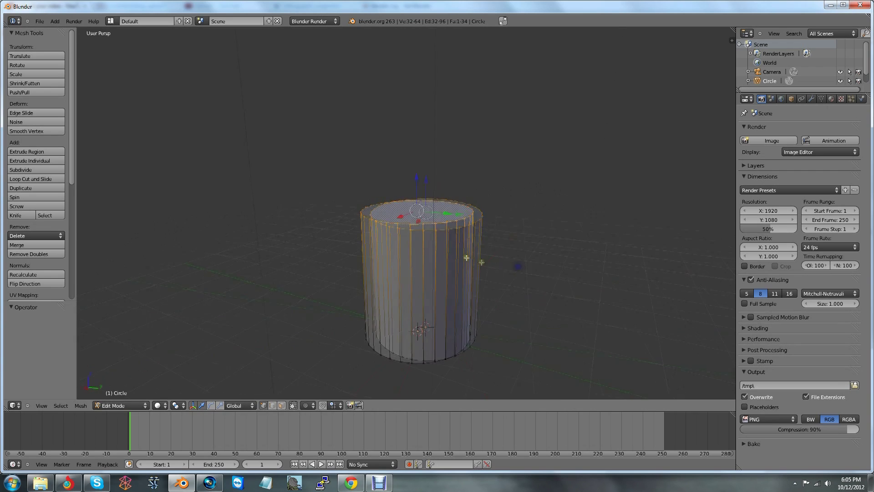
pyautogui.press('r')
pyautogui.press('y')
pyautogui.rightClick(452, 302)
pyautogui.moveTo(452, 303); pyautogui.dragTo(509, 259, button='middle')
pyautogui.scroll(3, 556, 277)
pyautogui.scroll(-3, 510, 260)
# - Raise the top ring vertically to Z 0.661
pyautogui.press('g')
pyautogui.press('z')
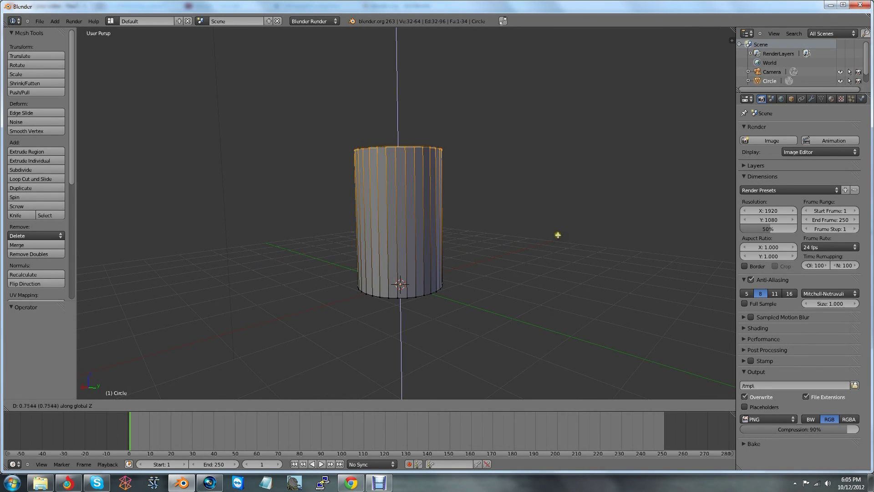
pyautogui.click(556, 236)
pyautogui.moveTo(547, 326); pyautogui.dragTo(618, 290, button='middle')
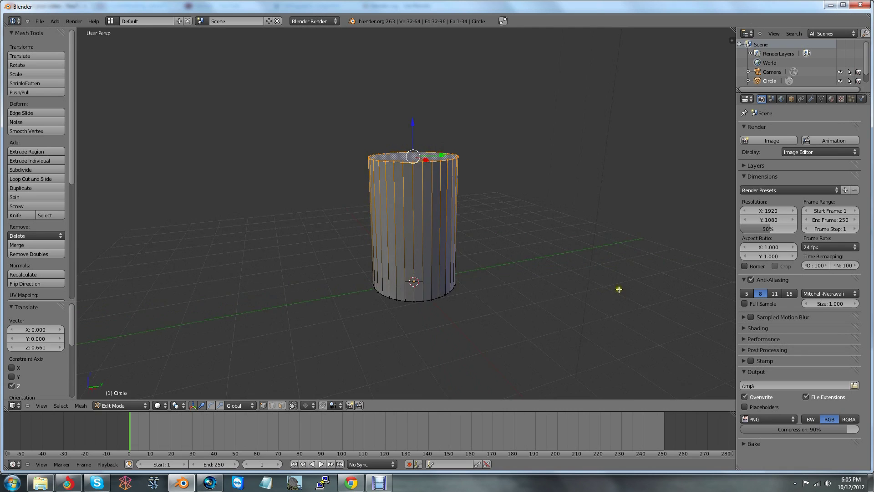
pyautogui.scroll(2, 537, 245)
pyautogui.moveTo(536, 246)
pyautogui.mouseDown(button='middle')
pyautogui.moveTo(605, 226)
pyautogui.moveTo(564, 261)
pyautogui.moveTo(530, 250)
pyautogui.mouseUp(button='middle')
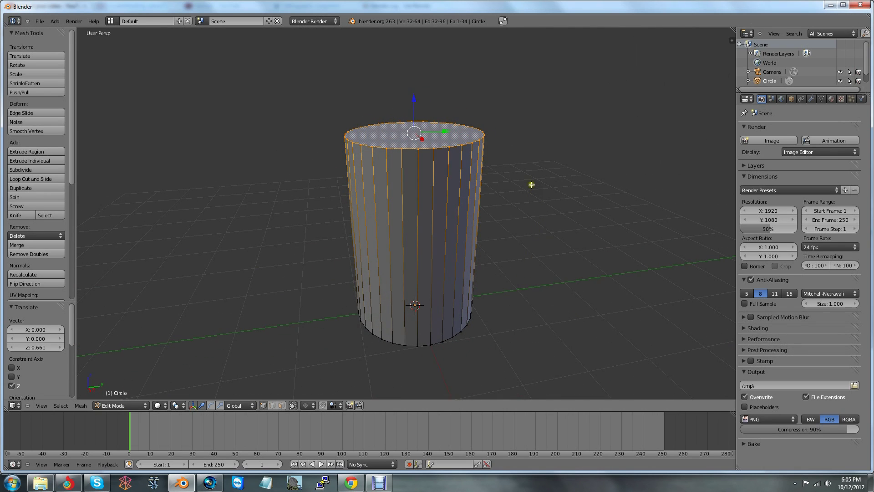
# - Widen the top face about 1.268 times and lift it higher along Z
pyautogui.press('s')
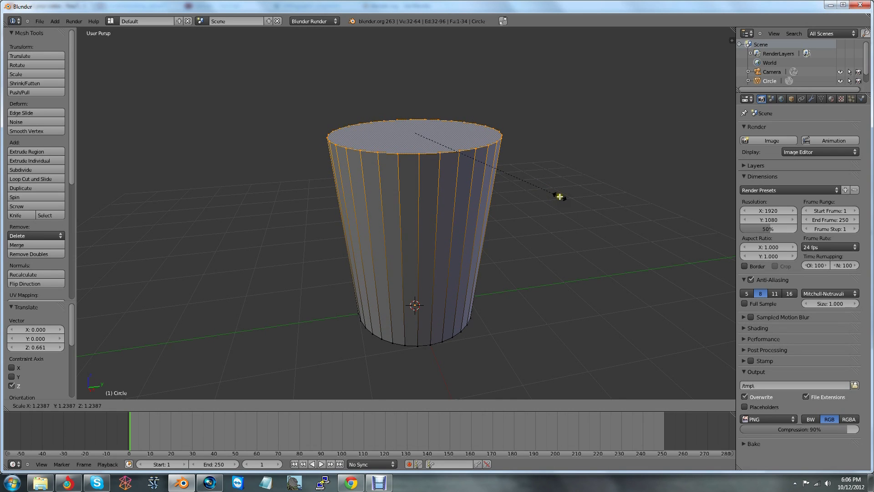
pyautogui.click(605, 263)
pyautogui.moveTo(605, 263); pyautogui.dragTo(514, 243, button='middle')
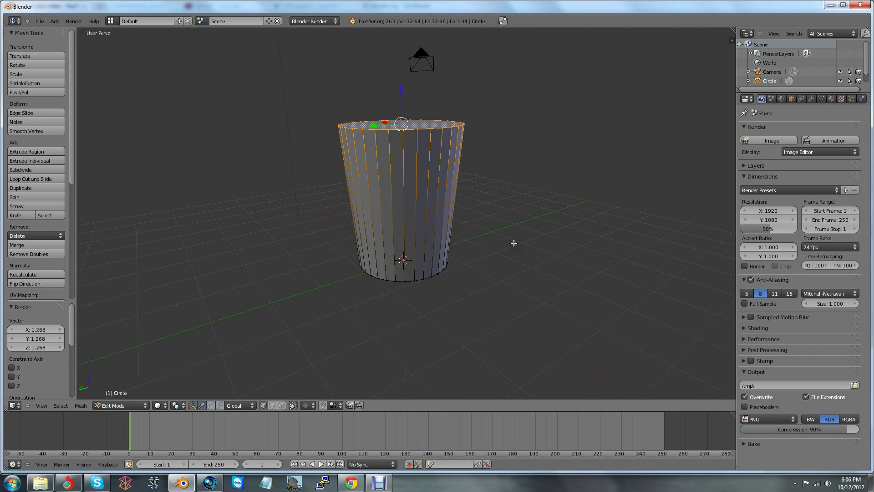
pyautogui.press('g')
pyautogui.press('z')
pyautogui.click(580, 217)
pyautogui.moveTo(580, 216); pyautogui.dragTo(557, 264, button='middle')
pyautogui.scroll(2, 523, 255)
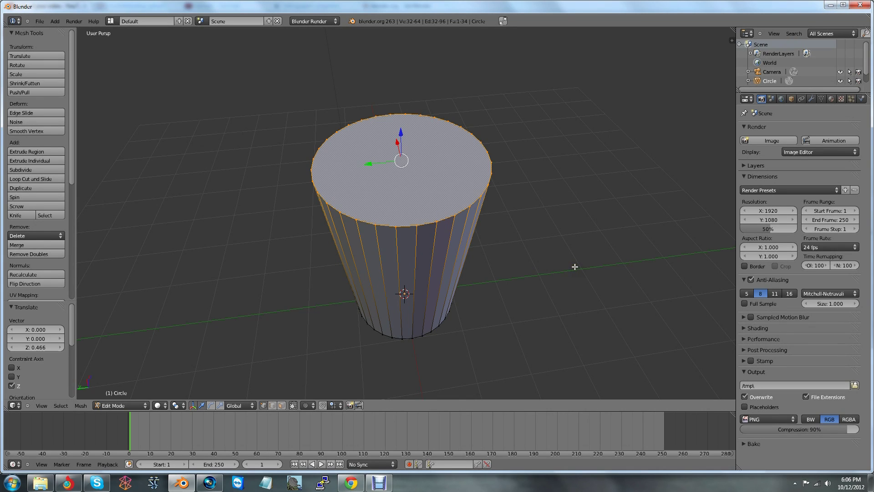
# - Extrude the top face in place and shrink it to 0.913
pyautogui.press('e')
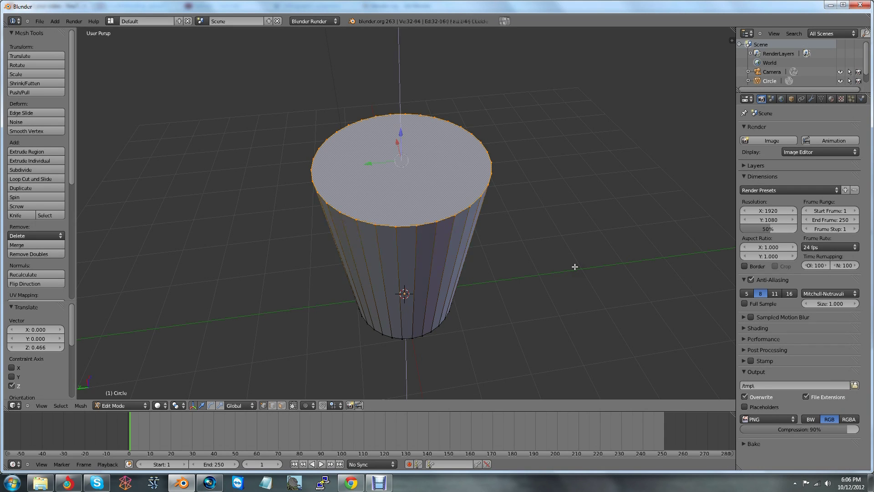
pyautogui.rightClick(575, 266)
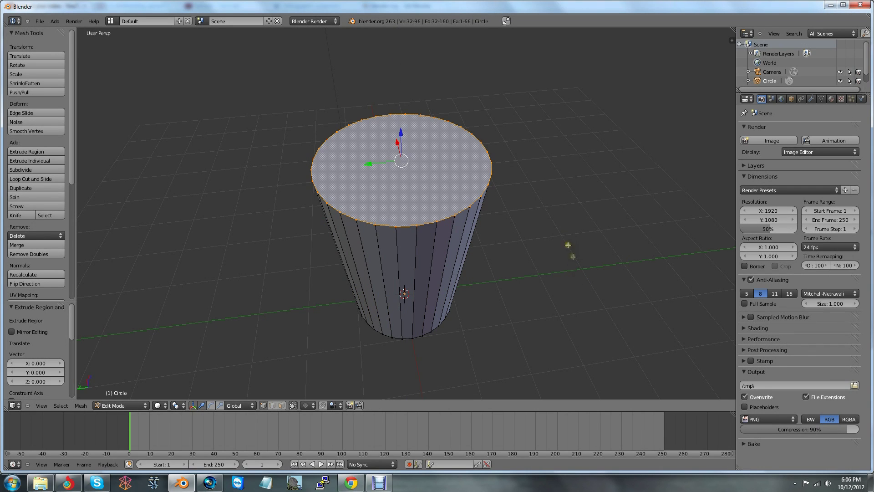
pyautogui.press('s')
pyautogui.rightClick(505, 157)
pyautogui.press('s')
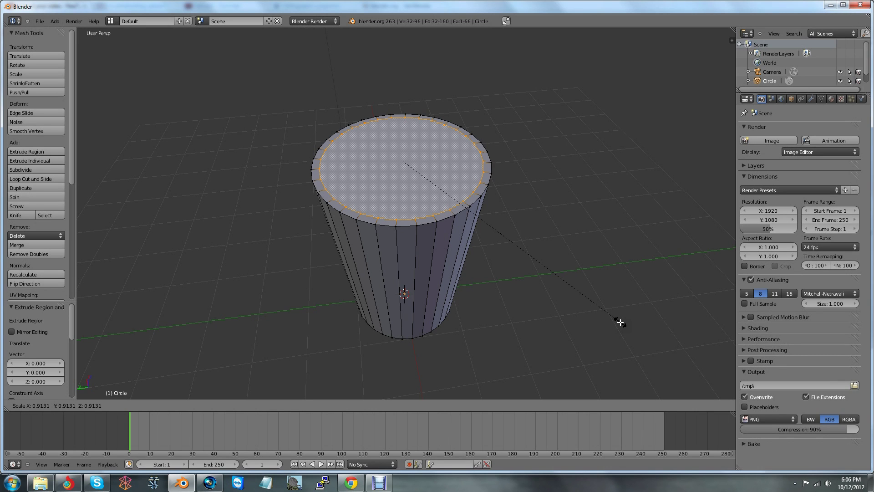
pyautogui.click(619, 323)
# - Enlarge the inner top face slightly to 1.029, narrowing the rim
pyautogui.moveTo(542, 299); pyautogui.dragTo(578, 316, button='middle')
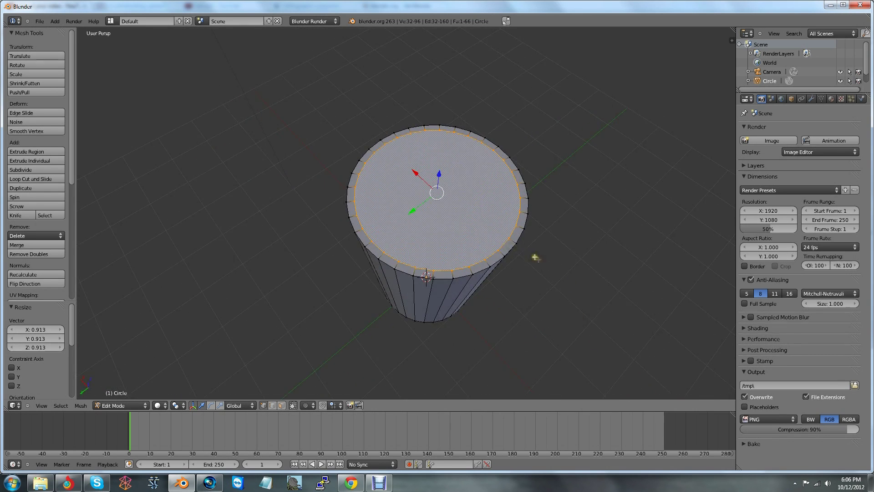
pyautogui.moveTo(535, 258); pyautogui.dragTo(594, 261, button='middle')
pyautogui.press('s')
pyautogui.click(546, 274)
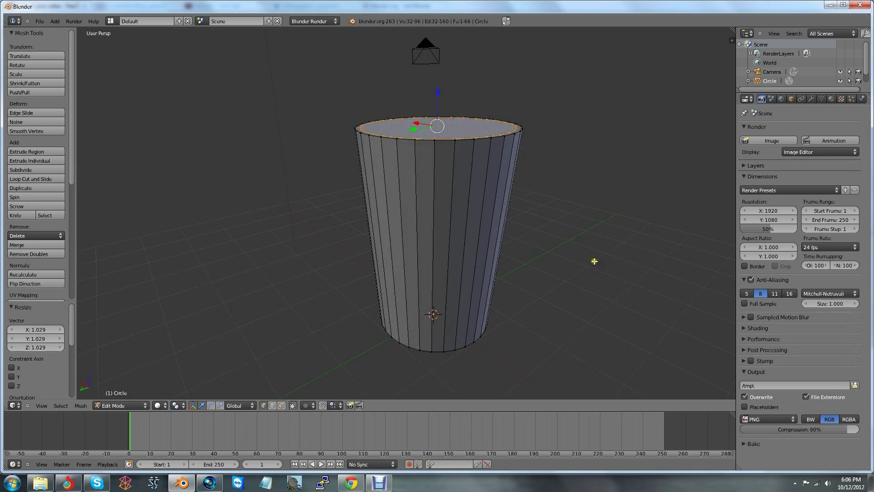
# - Sink the inner top face deep into the cup and taper it inward
pyautogui.press('e')
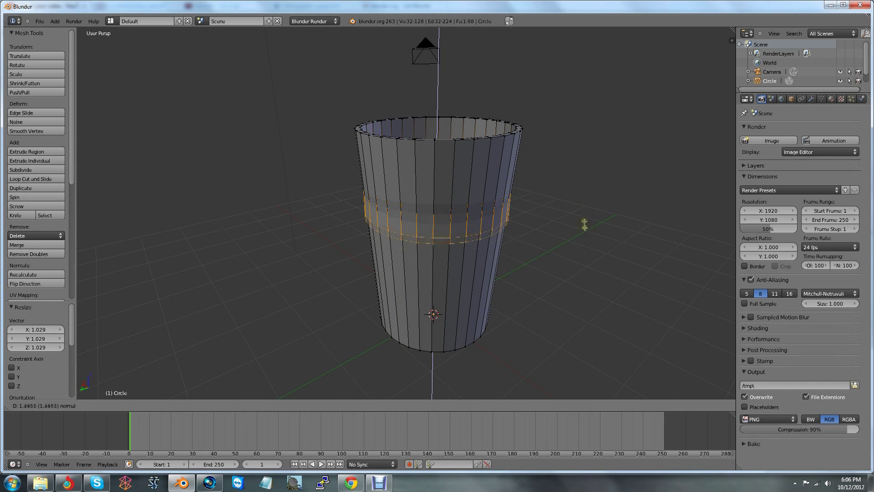
pyautogui.click(586, 322)
pyautogui.moveTo(586, 322); pyautogui.dragTo(538, 238, button='middle')
pyautogui.press('s')
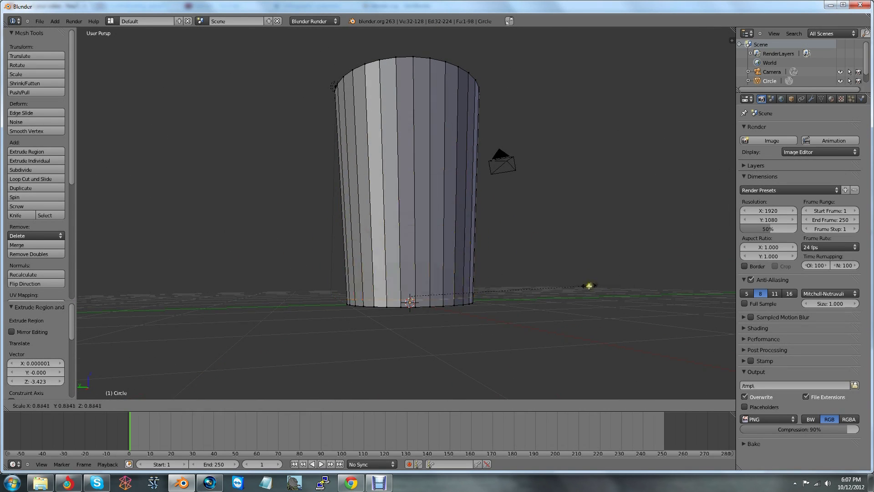
pyautogui.click(581, 289)
pyautogui.moveTo(519, 256)
pyautogui.mouseDown(button='middle')
pyautogui.moveTo(517, 302)
pyautogui.moveTo(538, 259)
pyautogui.moveTo(542, 302)
pyautogui.moveTo(534, 294)
pyautogui.moveTo(542, 281)
pyautogui.moveTo(552, 289)
pyautogui.moveTo(509, 286)
pyautogui.moveTo(503, 275)
pyautogui.moveTo(569, 307)
pyautogui.moveTo(564, 261)
pyautogui.moveTo(595, 246)
pyautogui.moveTo(545, 275)
pyautogui.moveTo(560, 269)
pyautogui.mouseUp(button='middle')
# - In wireframe, extrude the inner bottom ring and lower it along Z
pyautogui.press('z')
pyautogui.press('e')
pyautogui.click(527, 278)
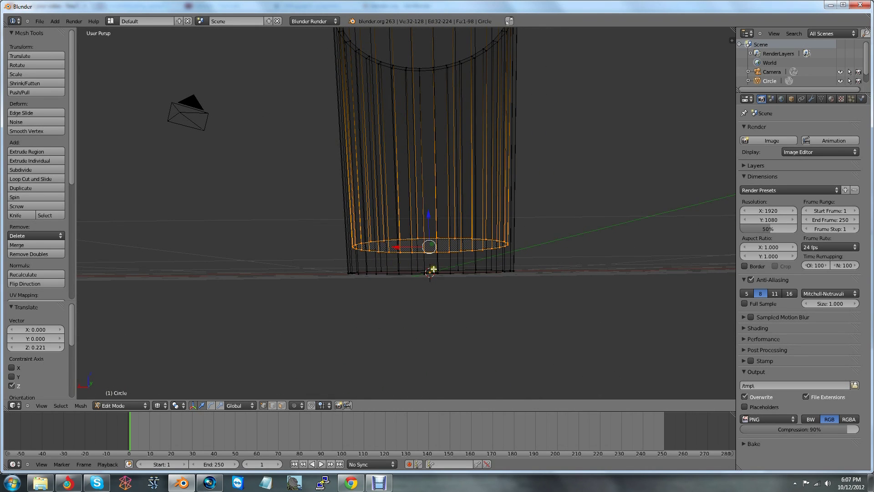
pyautogui.moveTo(434, 269); pyautogui.dragTo(462, 263, button='middle')
pyautogui.press('g')
pyautogui.press('z')
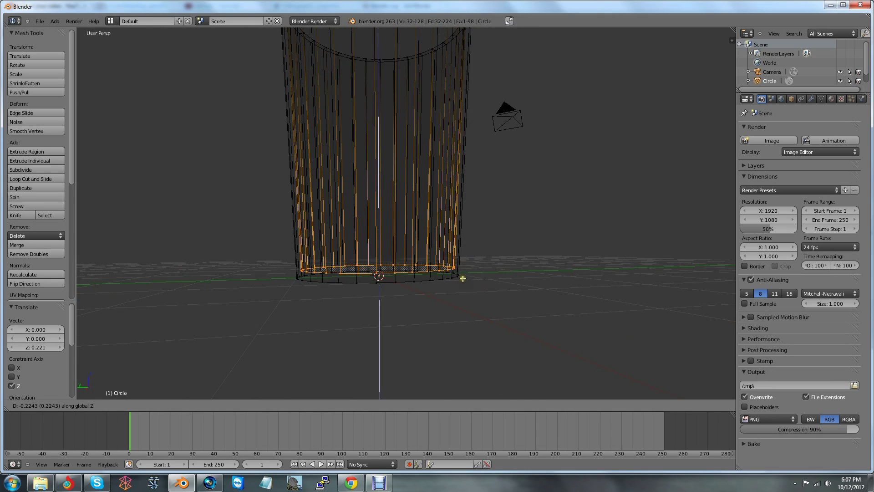
pyautogui.click(474, 243)
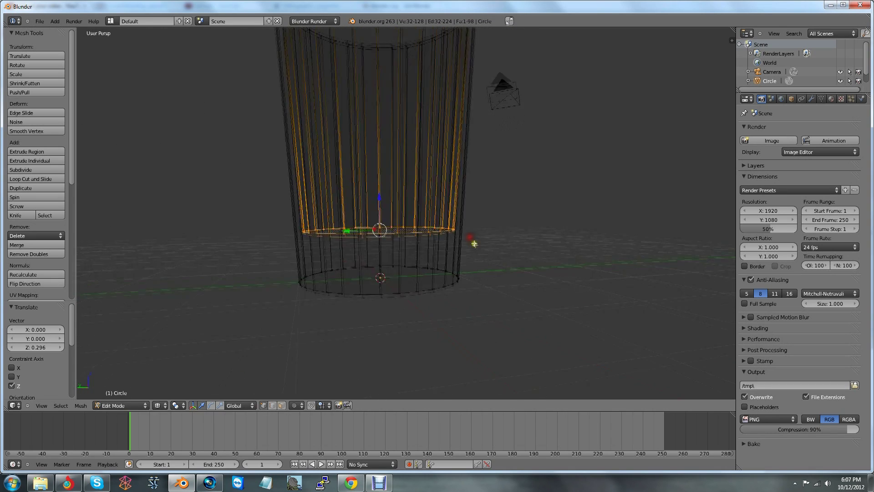
pyautogui.scroll(-4, 474, 243)
pyautogui.moveTo(474, 243); pyautogui.dragTo(471, 268, button='middle')
# - Shrink the inner floor to 0.987 and return to solid shading
pyautogui.press('s')
pyautogui.click(524, 252)
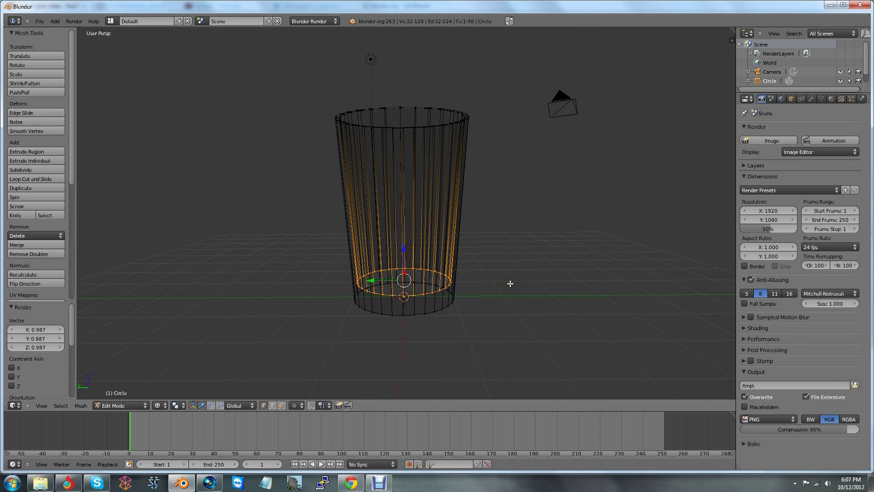
pyautogui.moveTo(510, 284)
pyautogui.mouseDown(button='middle')
pyautogui.moveTo(537, 297)
pyautogui.moveTo(508, 296)
pyautogui.moveTo(511, 321)
pyautogui.moveTo(532, 300)
pyautogui.moveTo(493, 321)
pyautogui.moveTo(421, 302)
pyautogui.moveTo(517, 293)
pyautogui.moveTo(527, 337)
pyautogui.moveTo(529, 301)
pyautogui.moveTo(506, 332)
pyautogui.moveTo(537, 274)
pyautogui.moveTo(517, 256)
pyautogui.moveTo(547, 274)
pyautogui.moveTo(599, 275)
pyautogui.moveTo(500, 268)
pyautogui.mouseUp(button='middle')
pyautogui.scroll(2, 531, 276)
pyautogui.press('z')
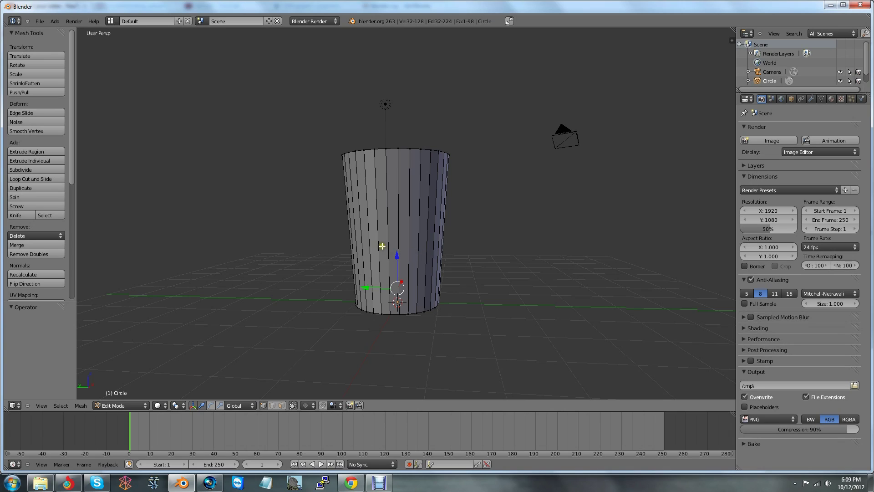
# - Try a loop cut around the cup's side, then undo it to keep the sides clean
pyautogui.hotkey('ctrl', 'r')
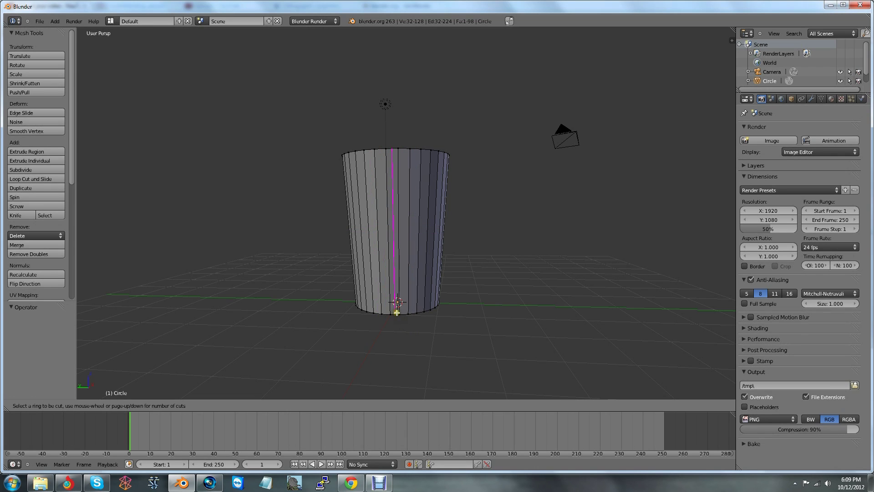
pyautogui.click(356, 235)
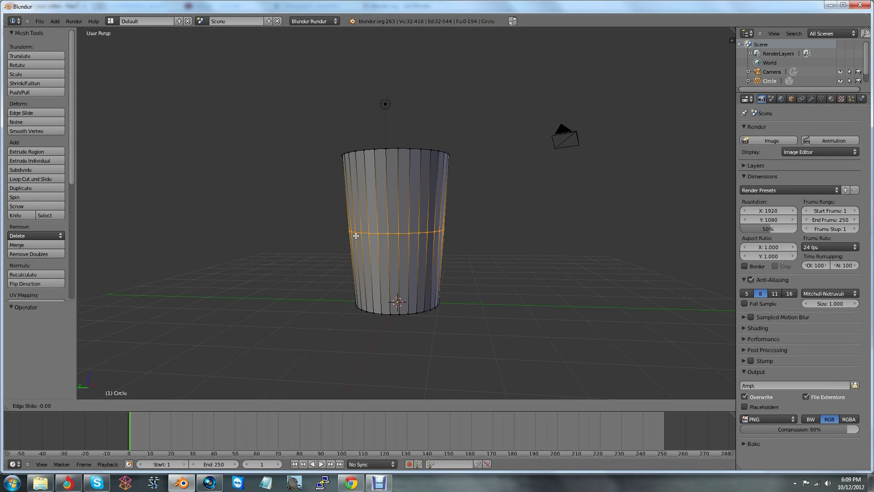
pyautogui.moveTo(355, 235); pyautogui.dragTo(465, 214)
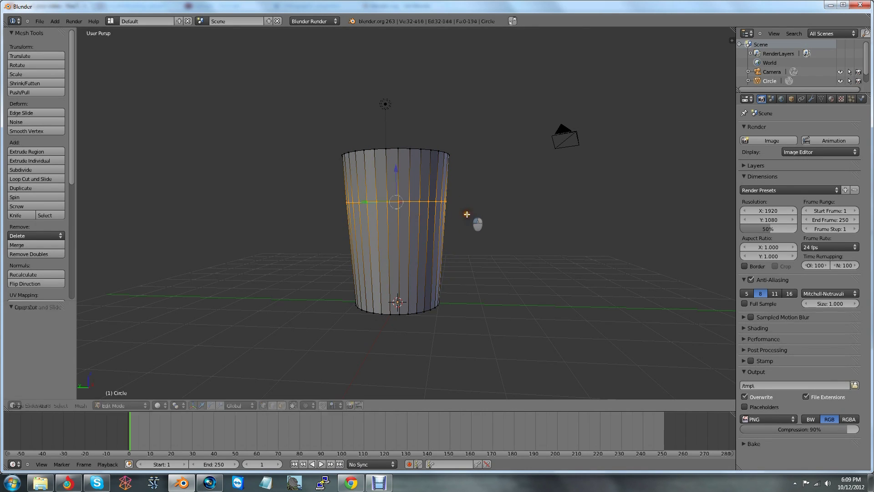
pyautogui.rightClick(421, 204)
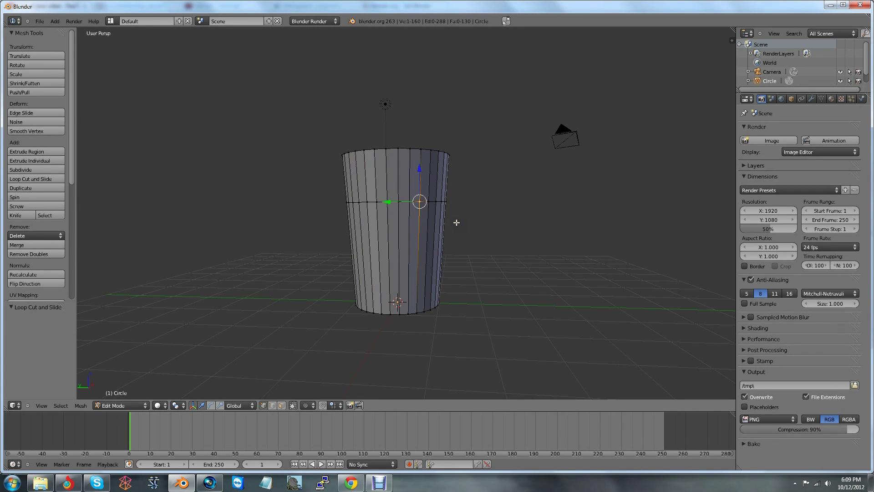
pyautogui.hotkey('ctrl', 'z')
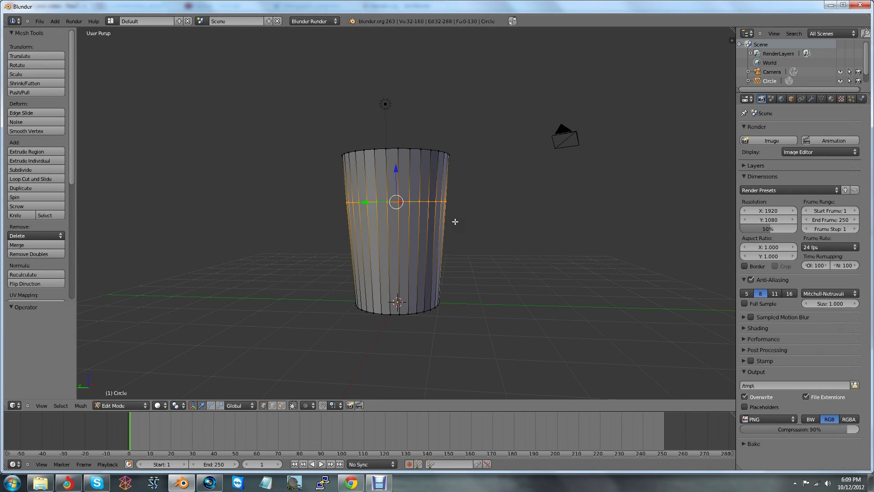
pyautogui.hotkey('ctrl', 'z')
# - Undo a six-loop cut and place a single edge loop high on the cup's side
pyautogui.hotkey('ctrl', 'r')
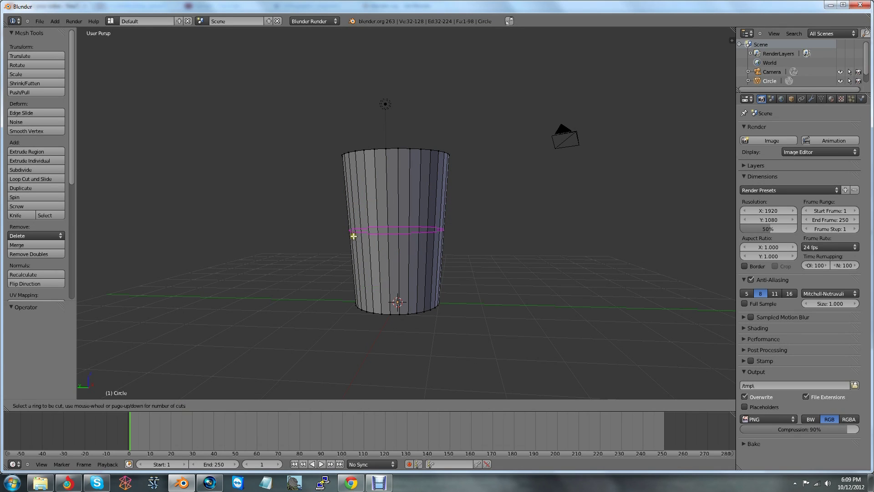
pyautogui.scroll(2, 353, 236)
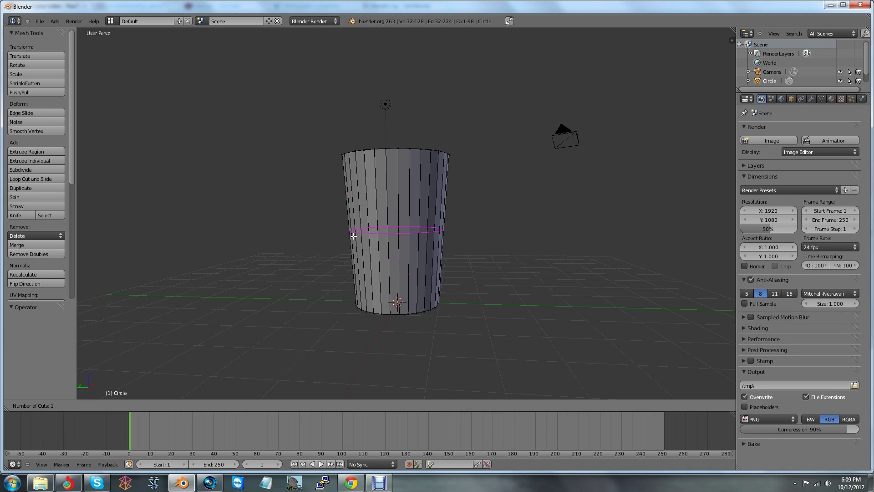
pyautogui.scroll(5, 353, 236)
pyautogui.click(354, 236)
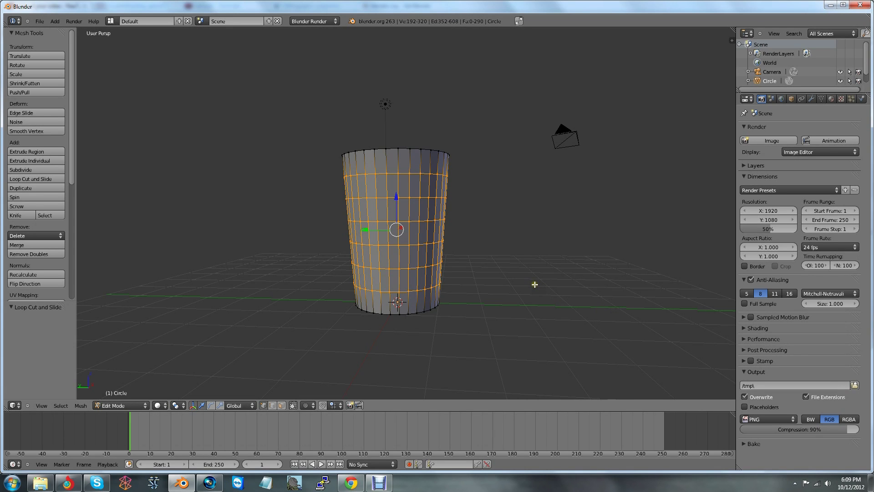
pyautogui.hotkey('ctrl', 'z')
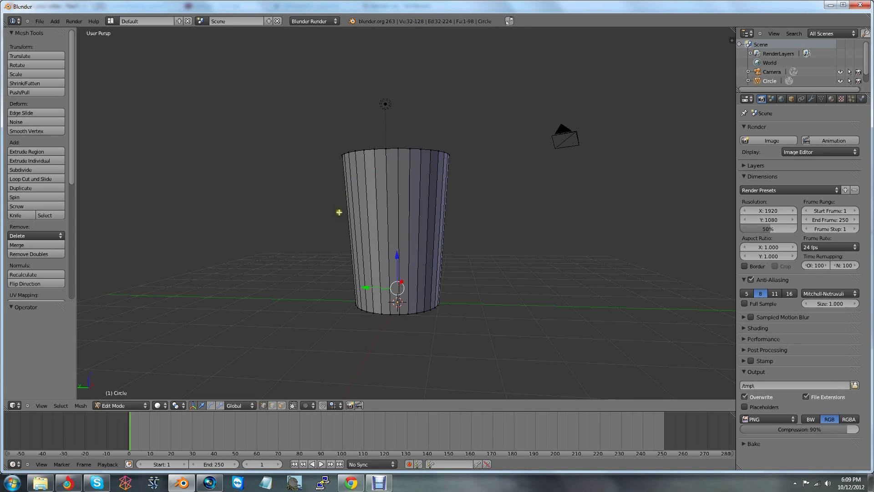
pyautogui.hotkey('ctrl', 'r')
pyautogui.click(342, 234)
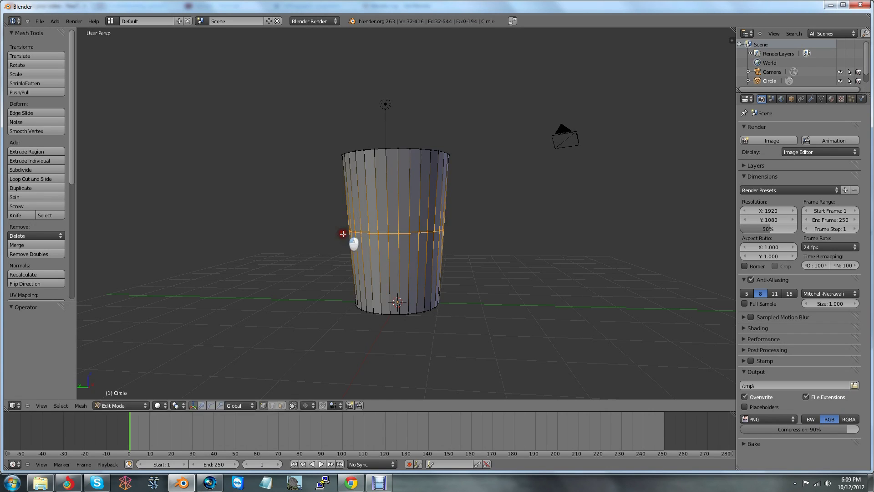
pyautogui.click(350, 204)
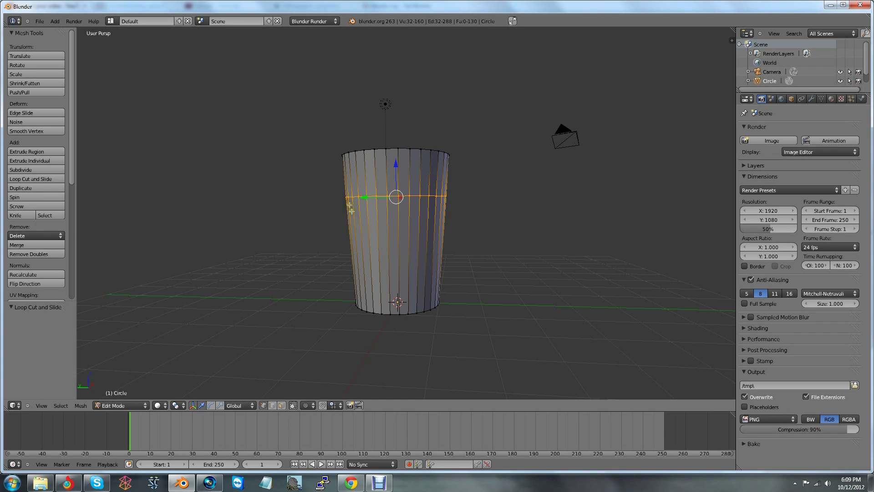
# - Add three more edge loops, sliding them between the upper ring and the cup's middle
pyautogui.hotkey('ctrl', 'r')
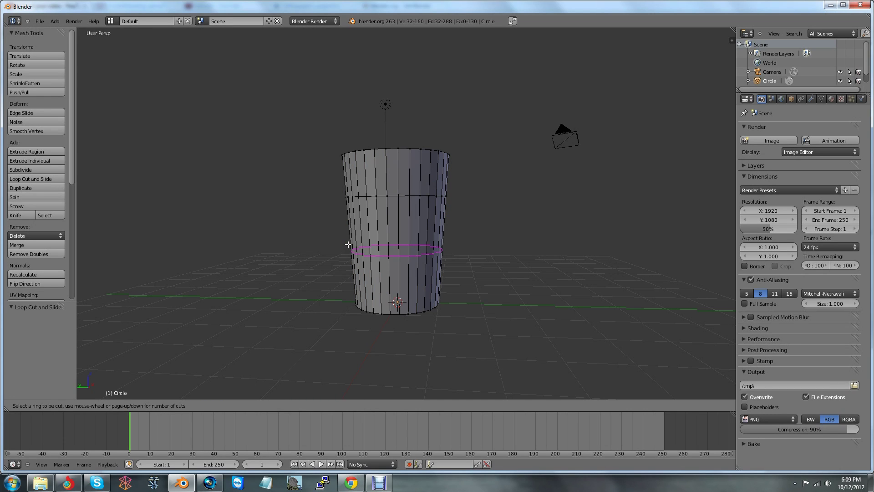
pyautogui.click(348, 244)
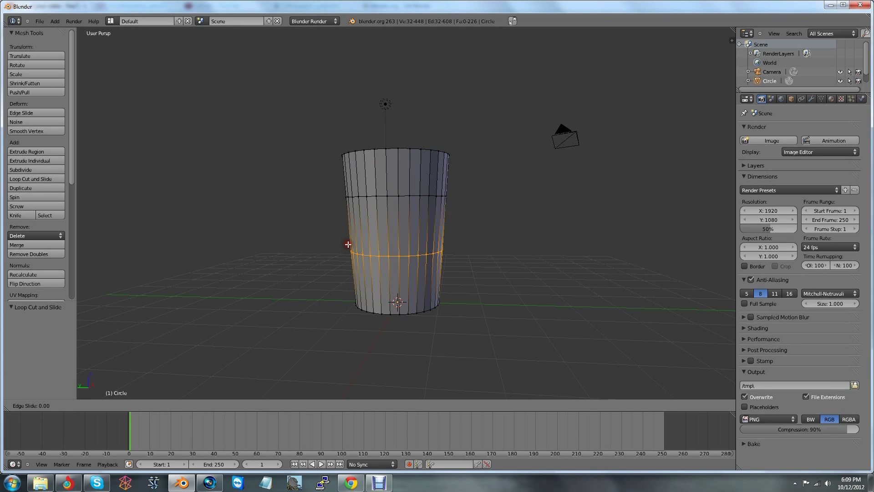
pyautogui.click(351, 205)
pyautogui.hotkey('ctrl', 'r')
pyautogui.click(356, 258)
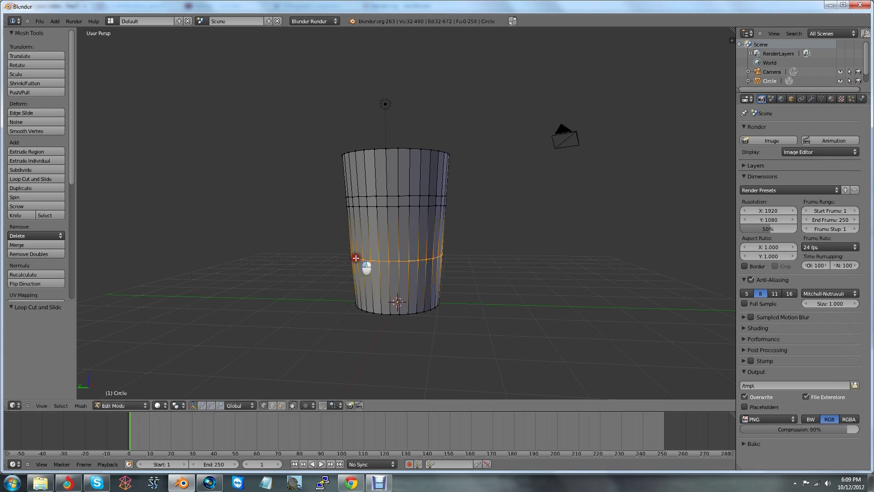
pyautogui.click(357, 224)
pyautogui.hotkey('ctrl', 'r')
pyautogui.click(359, 257)
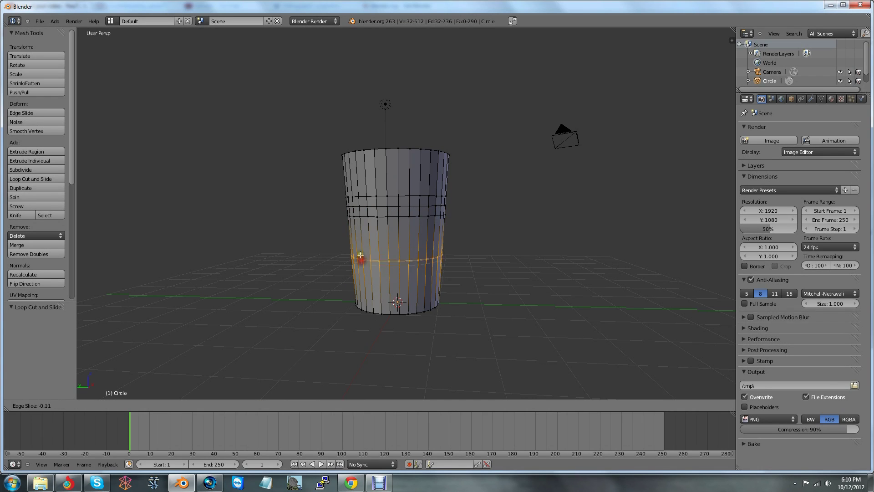
pyautogui.click(365, 222)
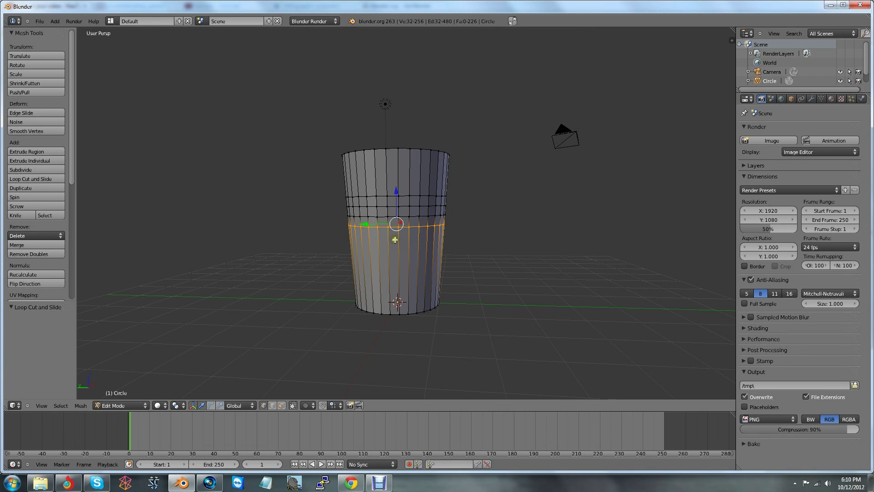
# - Cut three more edge loops into the band near the cup's top
pyautogui.hotkey('ctrl', 'r')
pyautogui.click(420, 219)
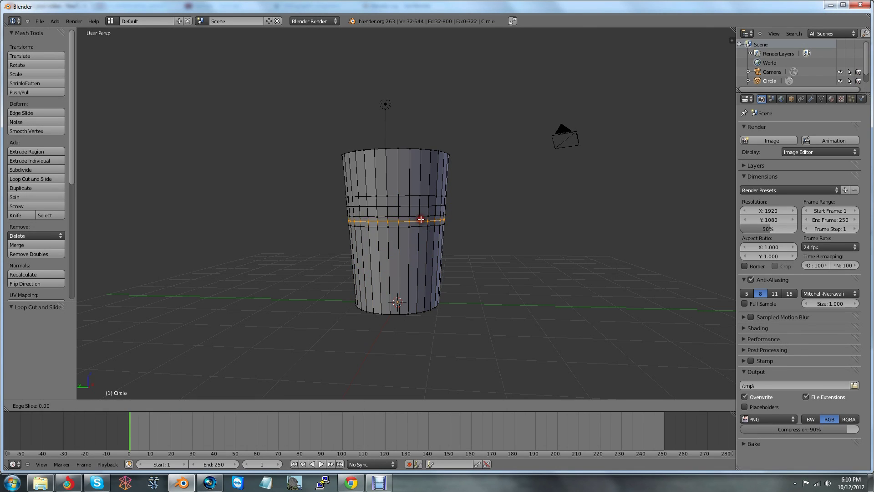
pyautogui.click(476, 209)
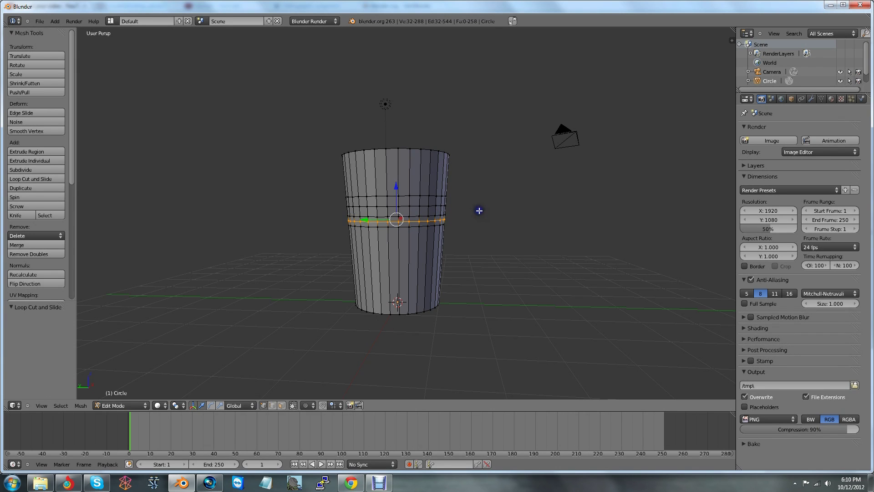
pyautogui.hotkey('ctrl', 'r')
pyautogui.click(396, 209)
pyautogui.click(472, 208)
pyautogui.hotkey('ctrl', 'r')
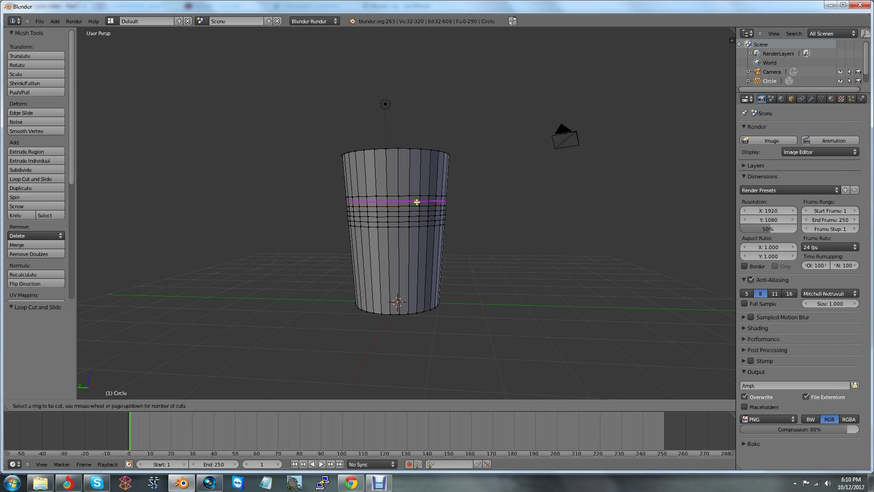
pyautogui.click(417, 202)
pyautogui.click(433, 197)
# - Add two more band rings to the selection, making three
pyautogui.scroll(1, 459, 251)
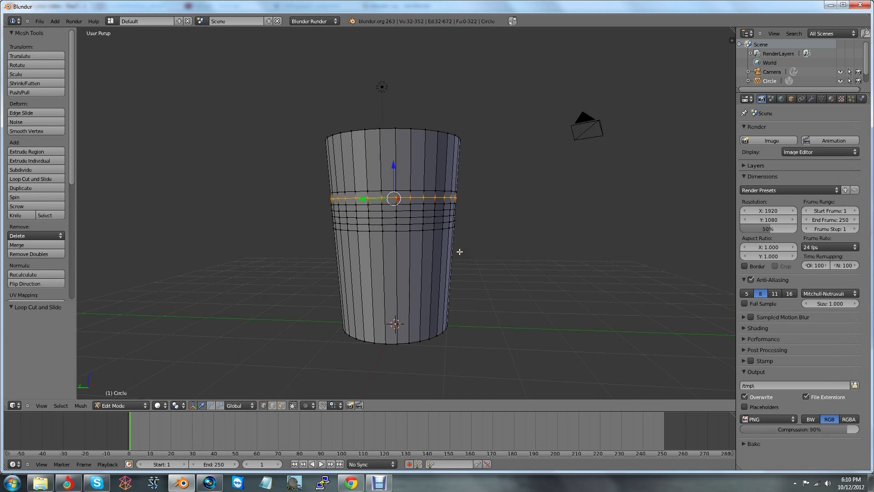
pyautogui.scroll(1, 460, 251)
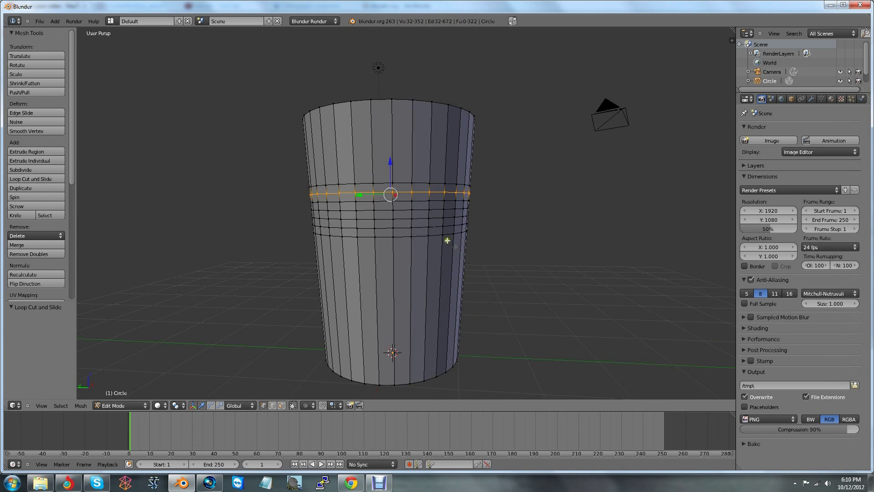
pyautogui.keyDown('alt'); pyautogui.keyDown('shift'); pyautogui.rightClick(403, 210); pyautogui.keyUp('shift'); pyautogui.keyUp('alt')
pyautogui.keyDown('alt'); pyautogui.keyDown('shift'); pyautogui.rightClick(404, 225); pyautogui.keyUp('shift'); pyautogui.keyUp('alt')
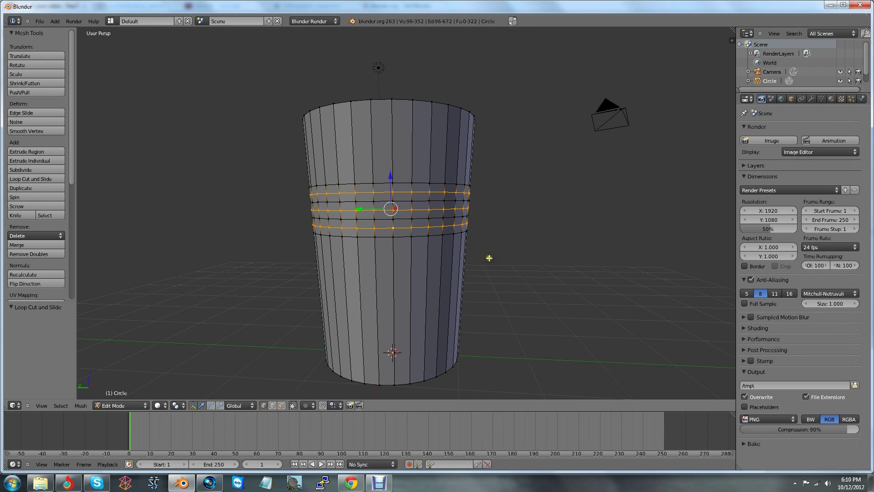
# - Add an edge loop just below the ringed band
pyautogui.press('a')
pyautogui.hotkey('ctrl', 'r')
pyautogui.click(327, 271)
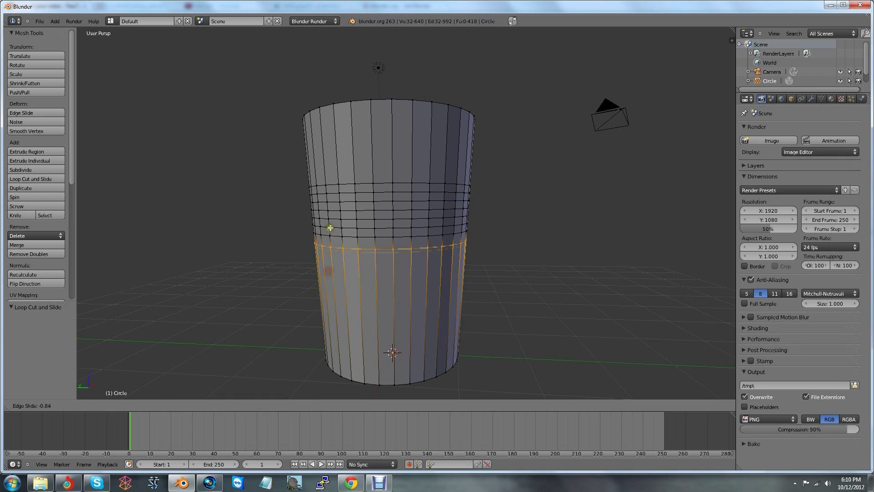
pyautogui.click(332, 224)
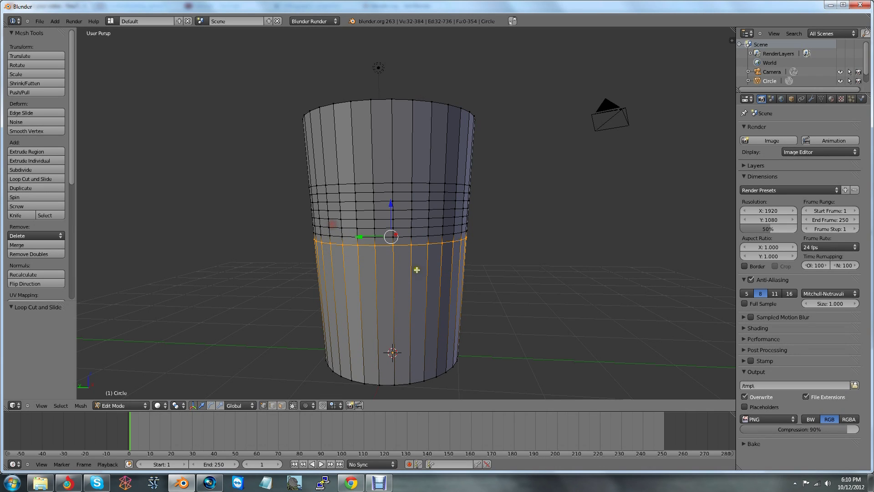
# - Experiment with selecting band rings, single vertices and a vertical loop, checking in wireframe
pyautogui.keyDown('alt'); pyautogui.keyDown('shift'); pyautogui.rightClick(405, 227); pyautogui.keyUp('shift'); pyautogui.keyUp('alt')
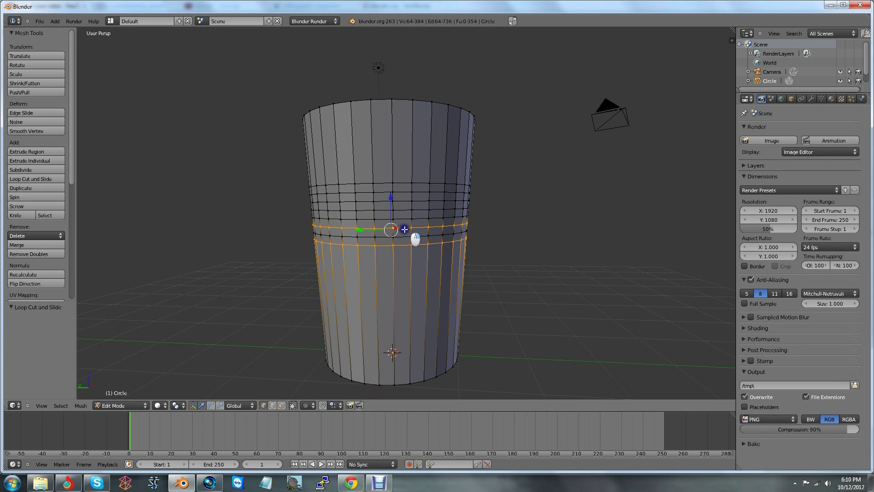
pyautogui.keyDown('alt'); pyautogui.keyDown('shift'); pyautogui.rightClick(401, 210); pyautogui.keyUp('shift'); pyautogui.keyUp('alt')
pyautogui.keyDown('alt'); pyautogui.keyDown('shift'); pyautogui.rightClick(408, 194); pyautogui.keyUp('shift'); pyautogui.keyUp('alt')
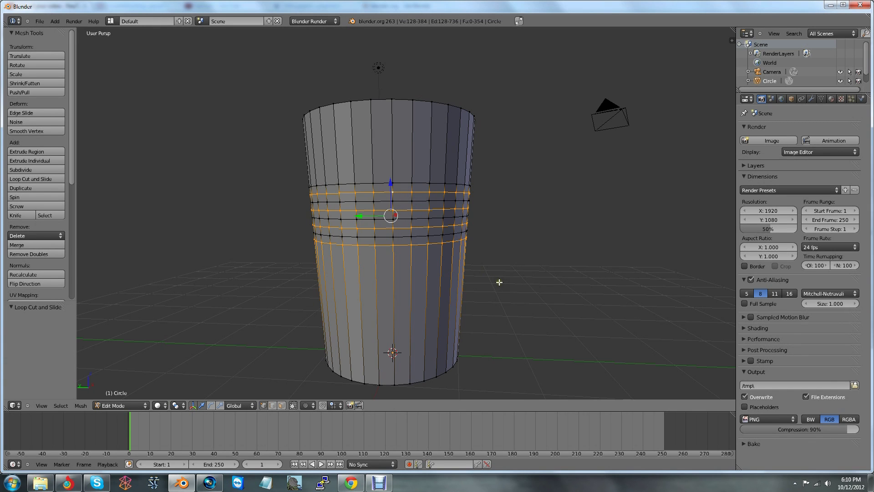
pyautogui.moveTo(500, 280)
pyautogui.mouseDown(button='middle')
pyautogui.moveTo(486, 292)
pyautogui.moveTo(437, 290)
pyautogui.moveTo(513, 283)
pyautogui.mouseUp(button='middle')
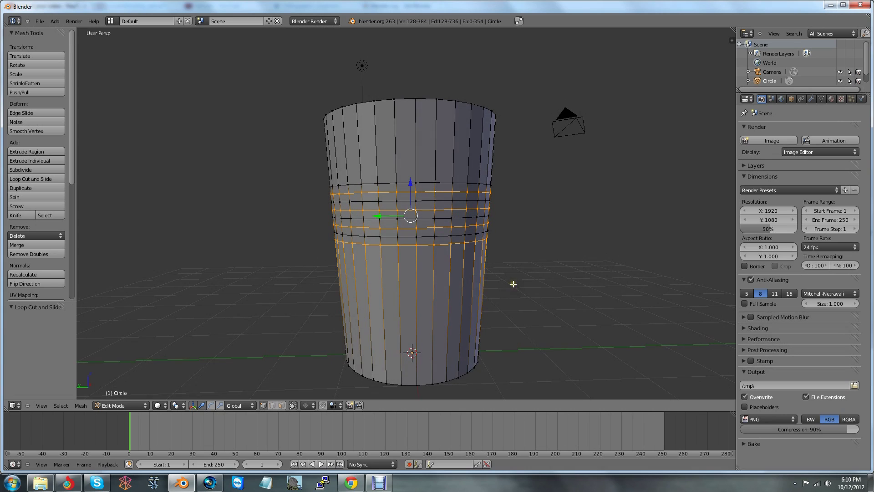
pyautogui.rightClick(429, 248)
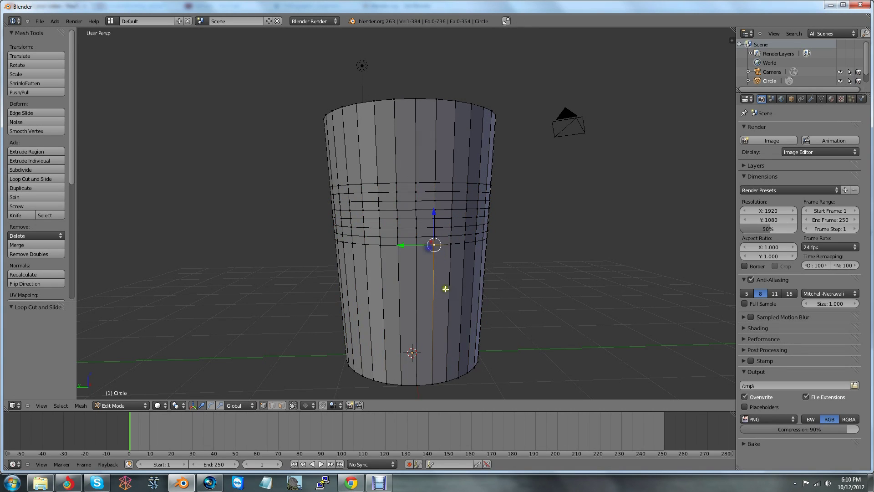
pyautogui.rightClick(409, 251)
pyautogui.rightClick(387, 251)
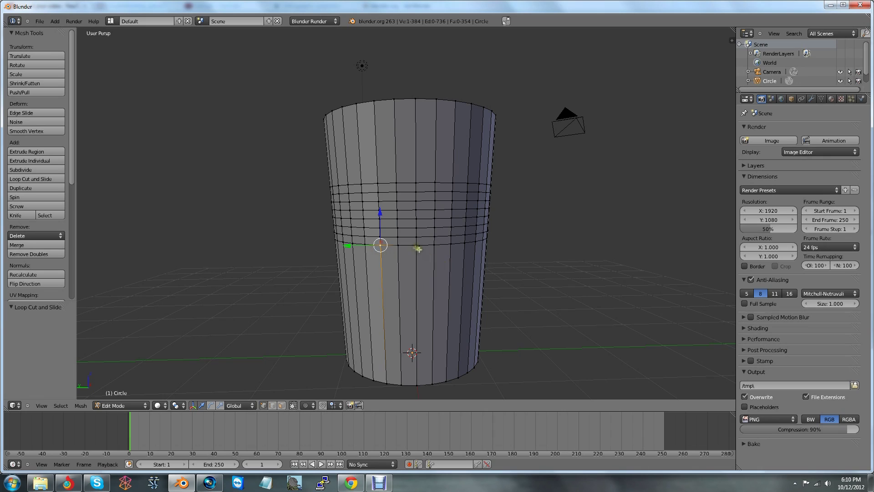
pyautogui.keyDown('alt'); pyautogui.rightClick(410, 250); pyautogui.keyUp('alt')
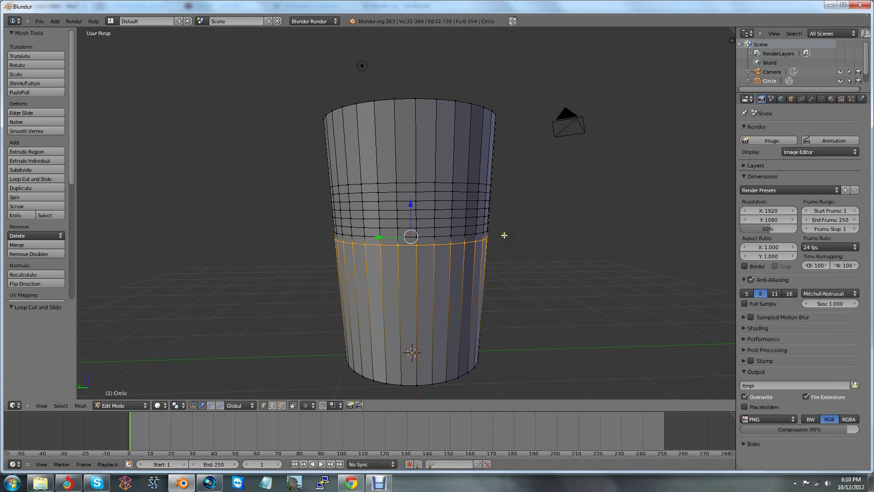
pyautogui.keyDown('alt'); pyautogui.rightClick(436, 257); pyautogui.keyUp('alt')
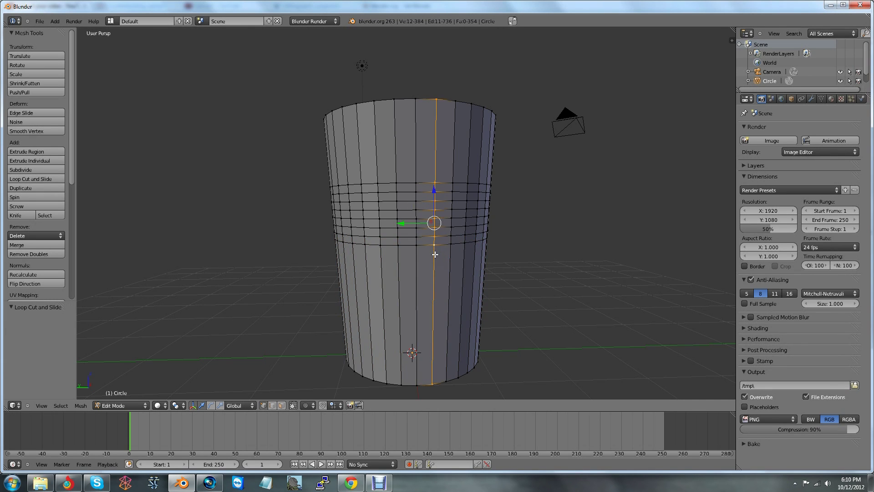
pyautogui.moveTo(436, 256)
pyautogui.mouseDown(button='middle')
pyautogui.moveTo(500, 310)
pyautogui.moveTo(519, 279)
pyautogui.moveTo(487, 262)
pyautogui.mouseUp(button='middle')
pyautogui.press('z')
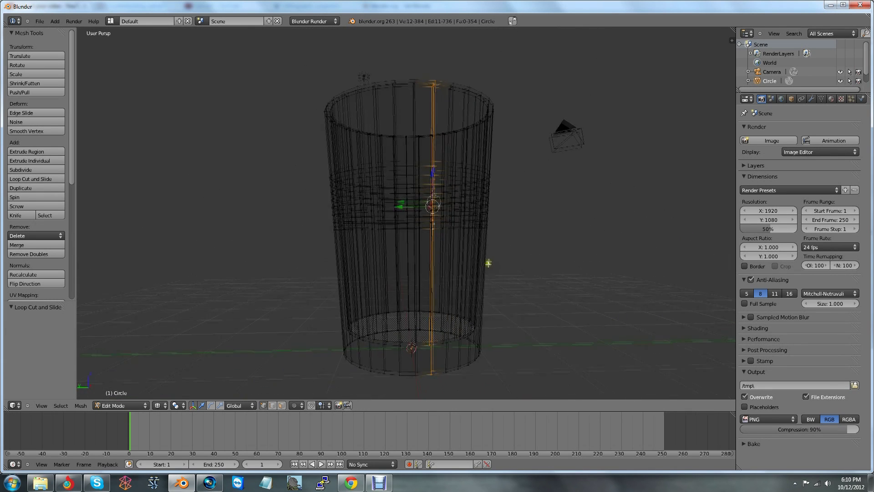
pyautogui.press('z')
# - Select four alternating horizontal rings of the band
pyautogui.keyDown('alt'); pyautogui.rightClick(430, 191); pyautogui.keyUp('alt')
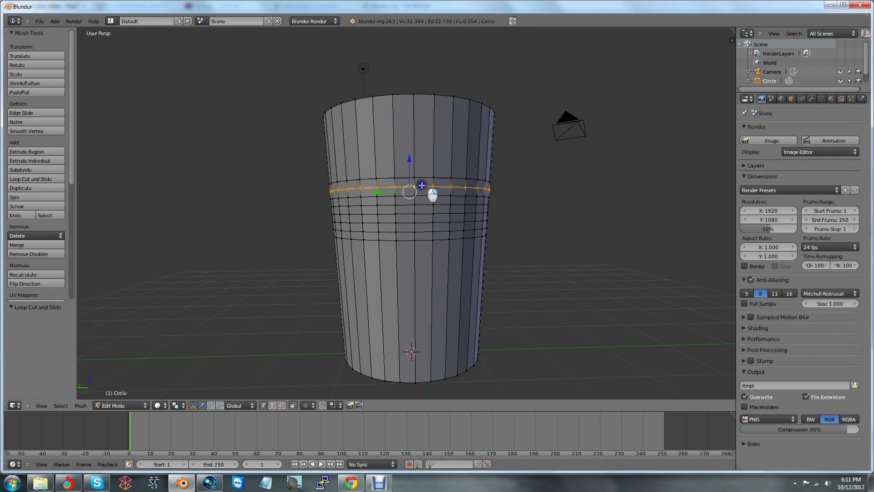
pyautogui.keyDown('alt'); pyautogui.rightClick(415, 197); pyautogui.keyUp('alt')
pyautogui.keyDown('alt'); pyautogui.rightClick(420, 207); pyautogui.keyUp('alt')
pyautogui.keyDown('alt'); pyautogui.rightClick(420, 235); pyautogui.keyUp('alt')
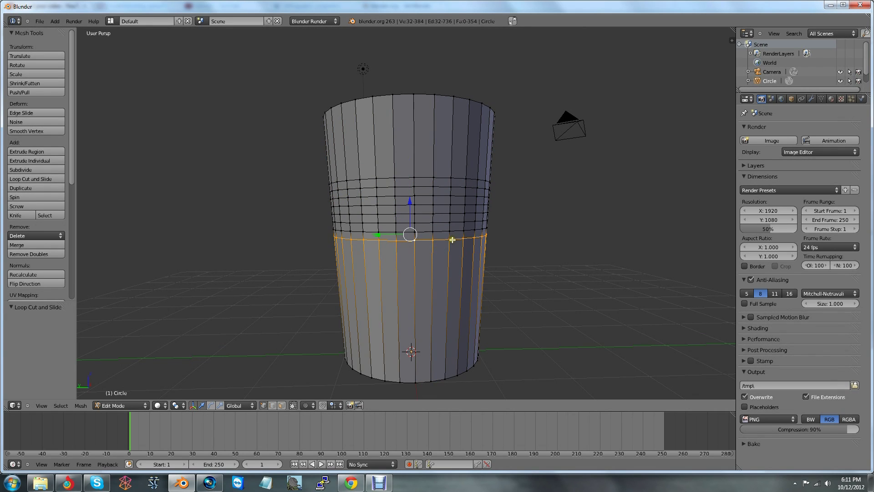
pyautogui.keyDown('alt'); pyautogui.keyDown('shift'); pyautogui.rightClick(424, 222); pyautogui.keyUp('shift'); pyautogui.keyUp('alt')
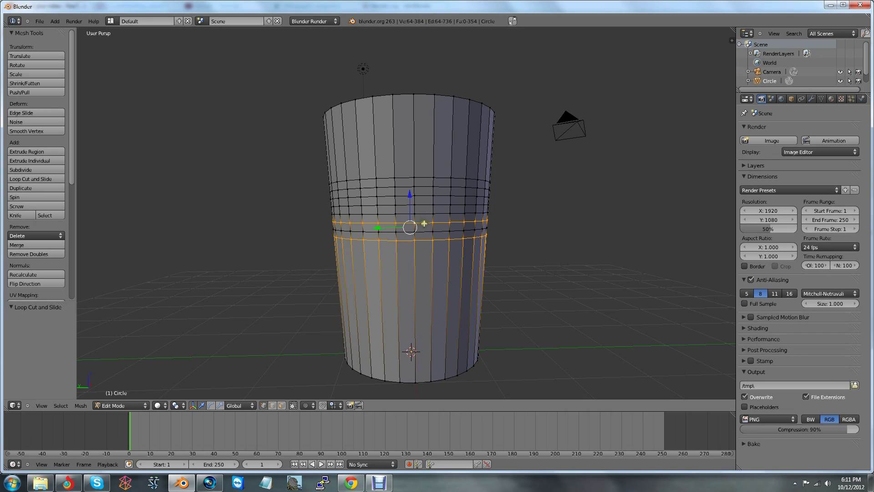
pyautogui.keyDown('alt'); pyautogui.keyDown('shift'); pyautogui.rightClick(422, 205); pyautogui.keyUp('shift'); pyautogui.keyUp('alt')
pyautogui.keyDown('alt'); pyautogui.keyDown('shift'); pyautogui.rightClick(423, 187); pyautogui.keyUp('shift'); pyautogui.keyUp('alt')
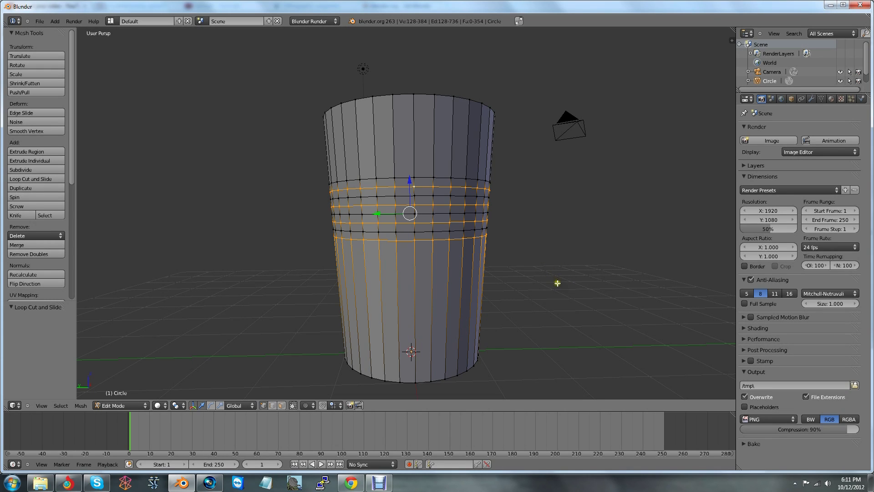
# - Scale the four selected rings to 0.968 on X and Y only, excluding Z, to form grooves
pyautogui.press('s')
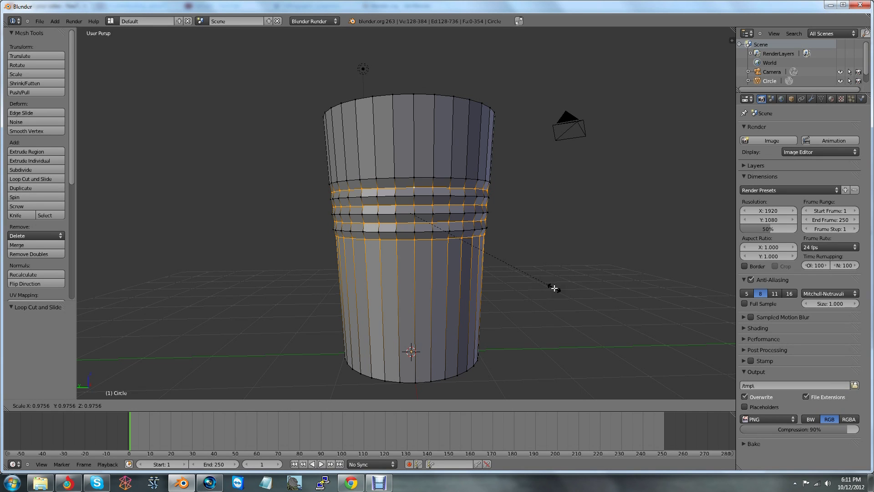
pyautogui.click(555, 288)
pyautogui.moveTo(608, 310); pyautogui.dragTo(575, 302, button='middle')
pyautogui.scroll(2, 606, 305)
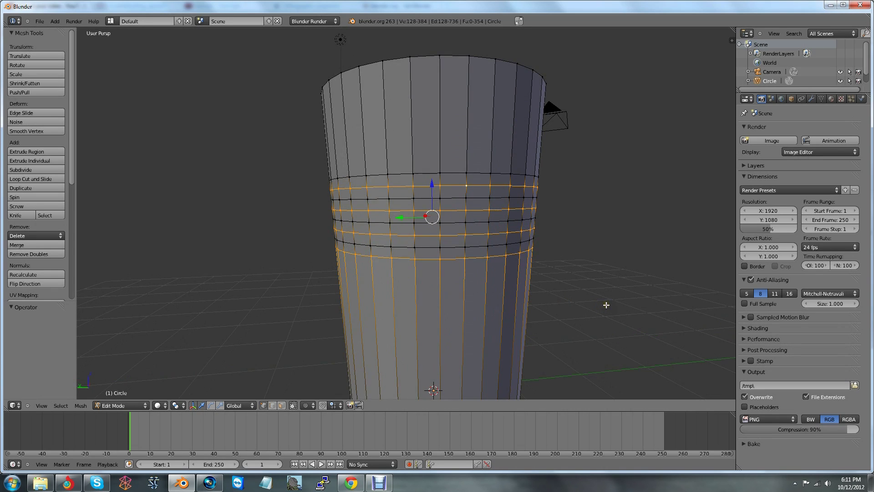
pyautogui.press('s')
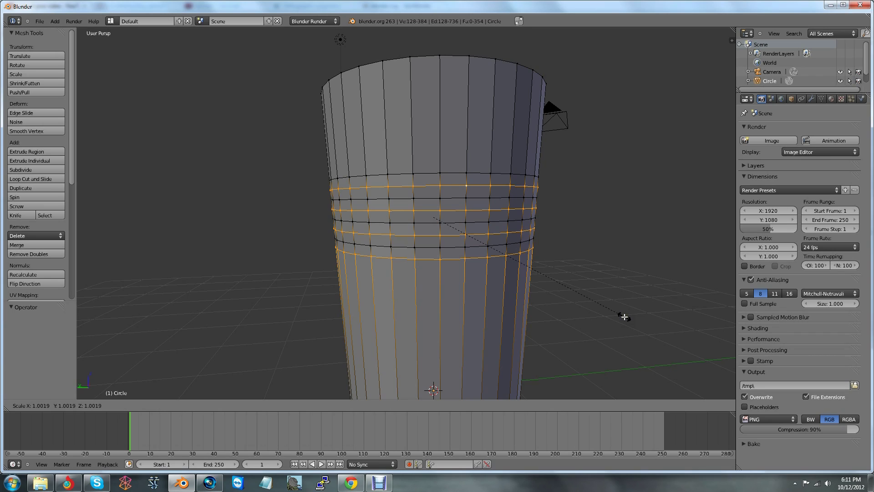
pyautogui.hotkey('shift', 'z')
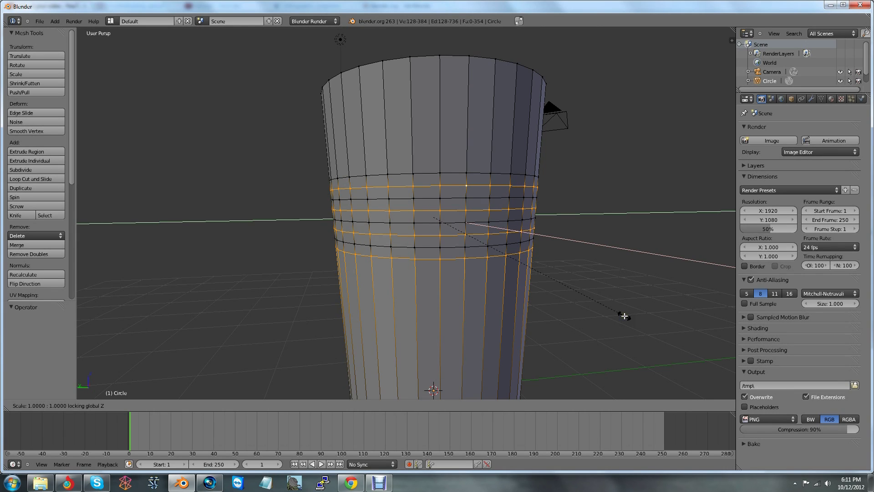
pyautogui.rightClick(624, 315)
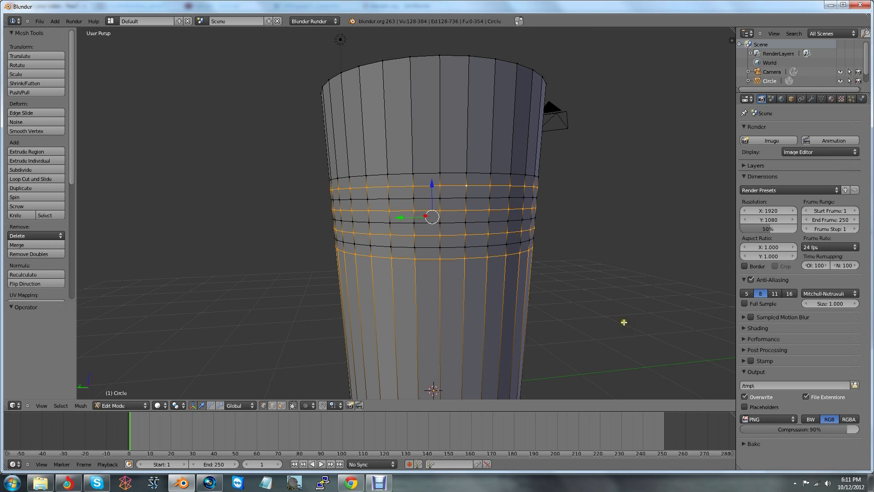
pyautogui.press('s')
pyautogui.hotkey('shift', 'z')
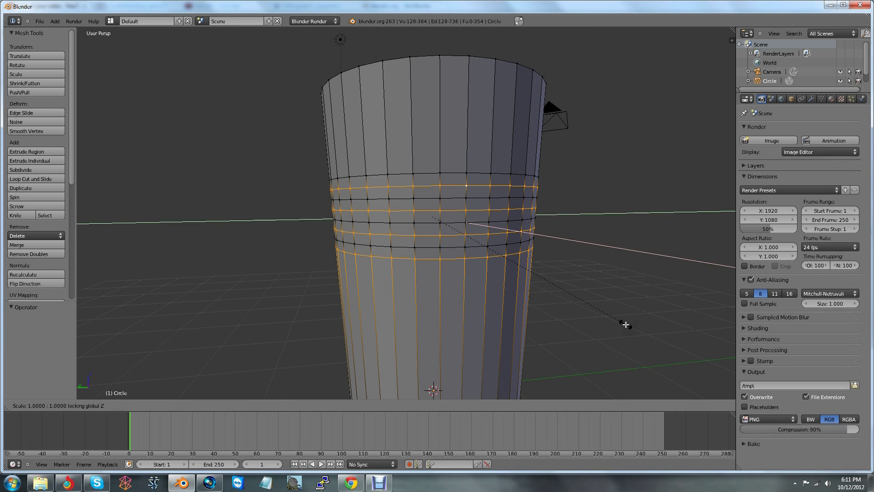
pyautogui.moveTo(619, 323)
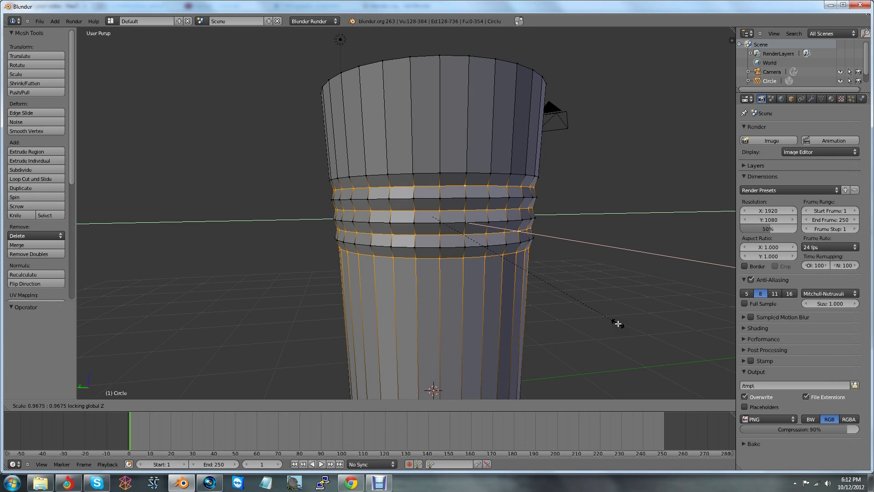
pyautogui.click(618, 323)
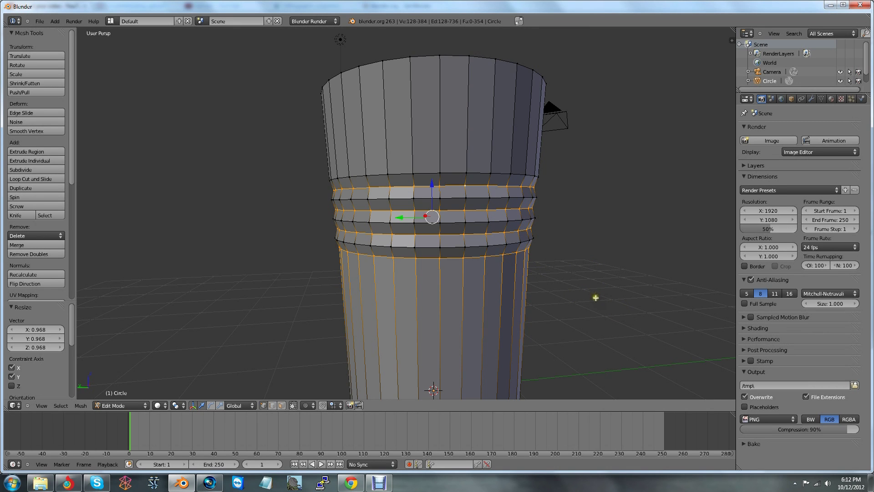
pyautogui.moveTo(589, 326); pyautogui.dragTo(556, 279, button='middle')
# - Look over the whole cup briefly in Object Mode, then return to Edit Mode
pyautogui.scroll(-5, 556, 279)
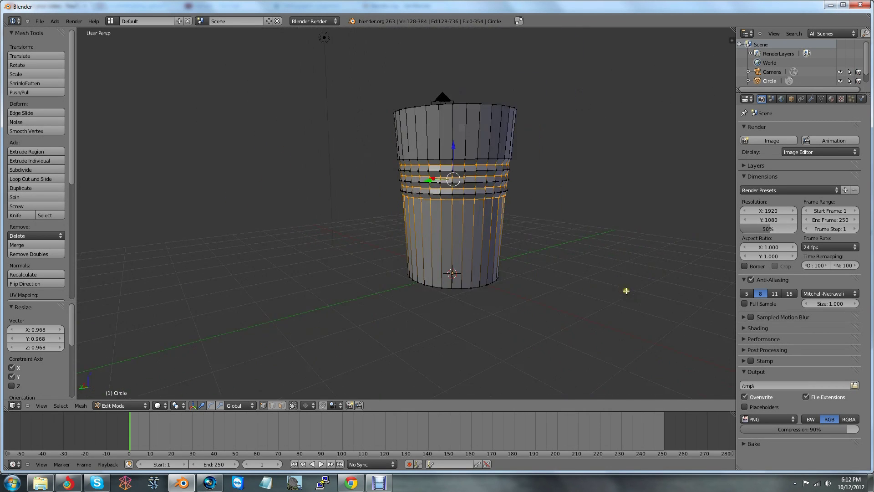
pyautogui.moveTo(627, 291); pyautogui.dragTo(599, 297, button='middle')
pyautogui.scroll(4, 599, 297)
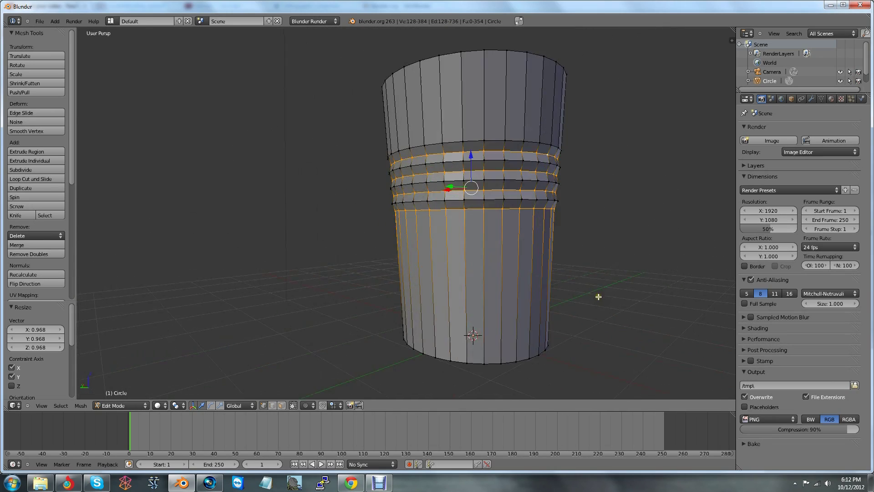
pyautogui.scroll(-3, 546, 299)
pyautogui.press('Tab')
pyautogui.scroll(-3, 594, 298)
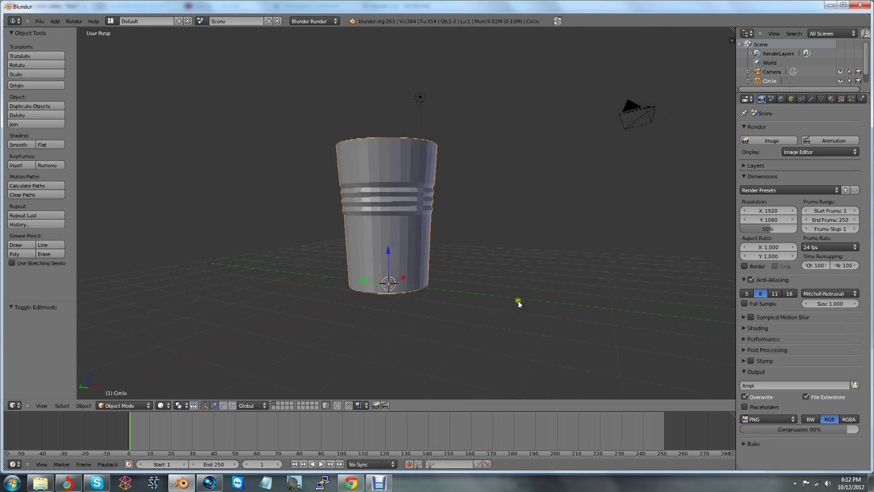
pyautogui.moveTo(519, 301)
pyautogui.mouseDown(button='middle')
pyautogui.moveTo(487, 312)
pyautogui.moveTo(507, 331)
pyautogui.moveTo(622, 314)
pyautogui.moveTo(511, 309)
pyautogui.mouseUp(button='middle')
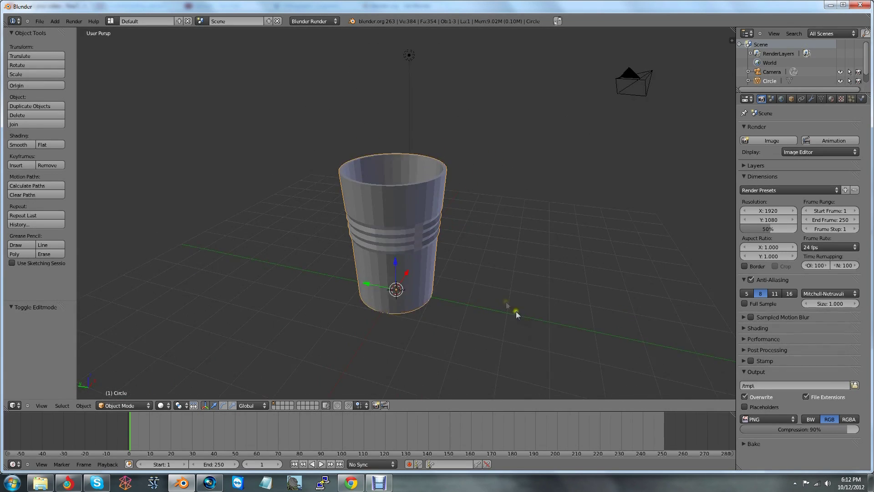
pyautogui.scroll(4, 505, 276)
pyautogui.moveTo(505, 275); pyautogui.dragTo(519, 314, button='middle')
pyautogui.press('Tab')
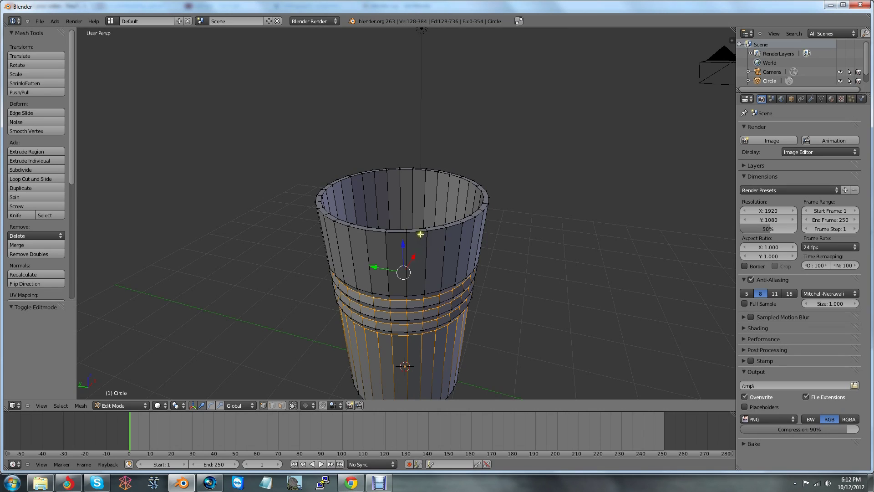
# - Select the outer and inner rim loops and move them vertically to raise the rim
pyautogui.keyDown('alt'); pyautogui.rightClick(414, 233); pyautogui.keyUp('alt')
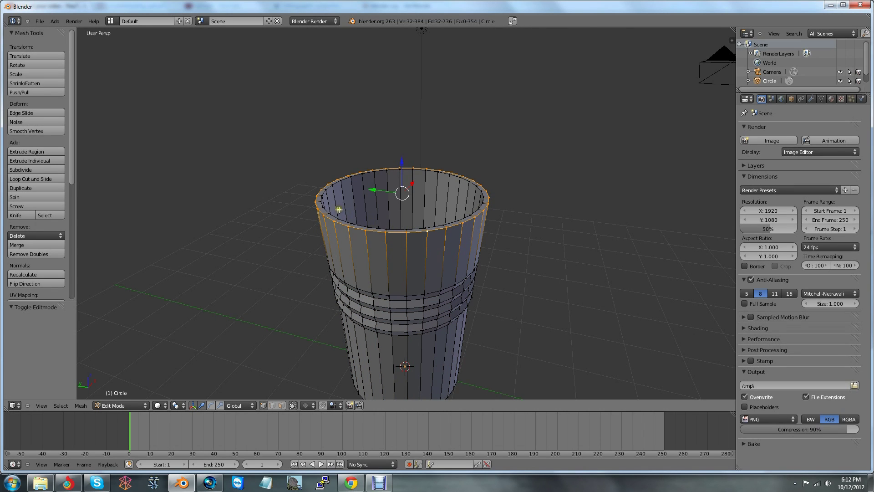
pyautogui.keyDown('alt'); pyautogui.keyDown('shift'); pyautogui.rightClick(320, 203); pyautogui.keyUp('shift'); pyautogui.keyUp('alt')
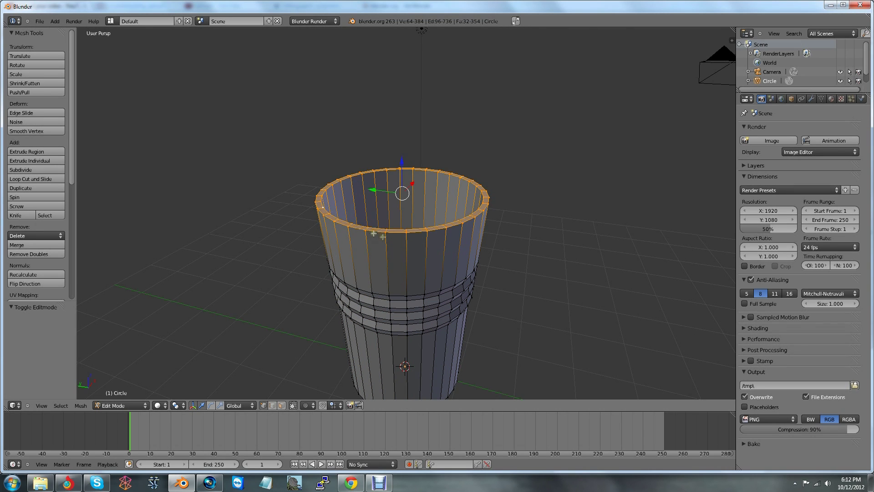
pyautogui.press('g')
pyautogui.press('z')
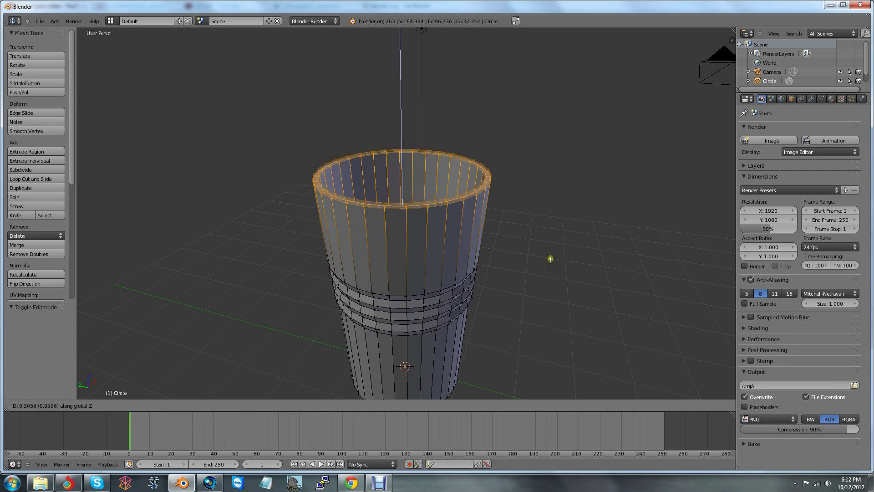
pyautogui.click(554, 240)
pyautogui.moveTo(537, 290); pyautogui.dragTo(548, 267, button='middle')
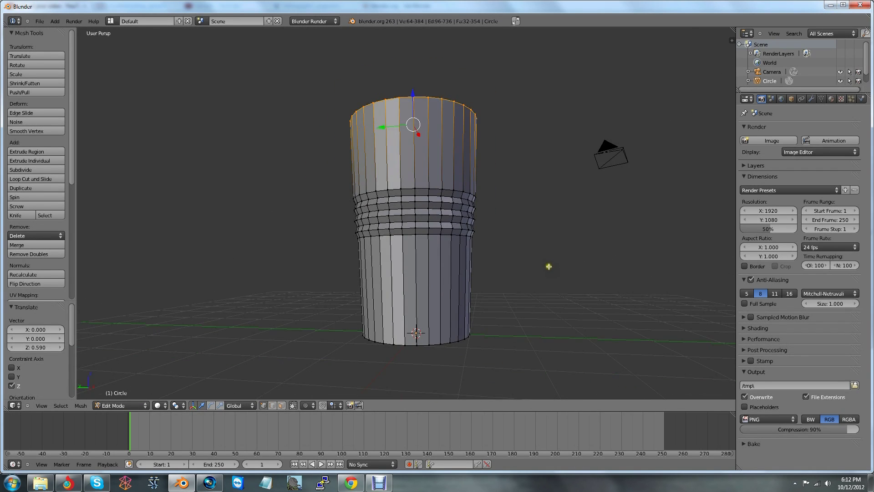
pyautogui.press('g')
pyautogui.press('z')
pyautogui.click(551, 277)
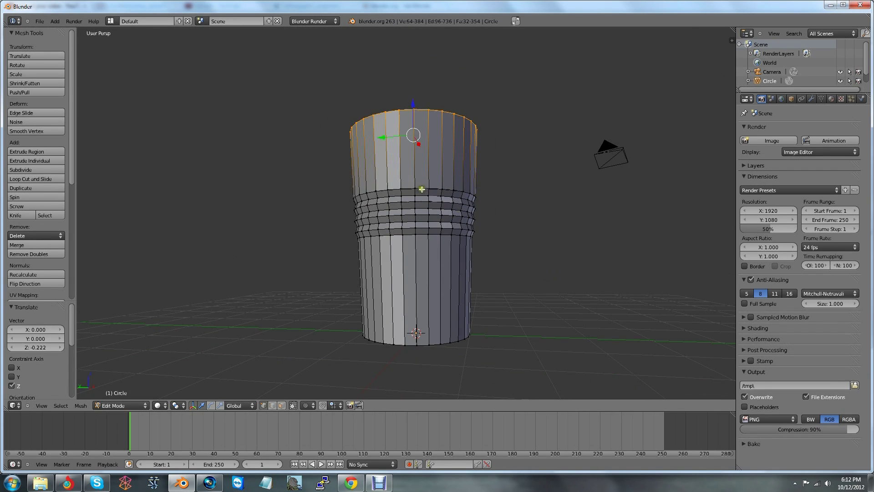
# - Select the six rib loops and extrude them 0.341 units upward along Z
pyautogui.keyDown('alt'); pyautogui.rightClick(422, 191); pyautogui.keyUp('alt')
pyautogui.keyDown('alt'); pyautogui.keyDown('shift'); pyautogui.rightClick(423, 197); pyautogui.keyUp('shift'); pyautogui.keyUp('alt')
pyautogui.keyDown('alt'); pyautogui.keyDown('shift'); pyautogui.rightClick(423, 203); pyautogui.keyUp('shift'); pyautogui.keyUp('alt')
pyautogui.keyDown('alt'); pyautogui.keyDown('shift'); pyautogui.rightClick(423, 209); pyautogui.keyUp('shift'); pyautogui.keyUp('alt')
pyautogui.keyDown('alt'); pyautogui.keyDown('shift'); pyautogui.rightClick(424, 214); pyautogui.keyUp('shift'); pyautogui.keyUp('alt')
pyautogui.keyDown('alt'); pyautogui.keyDown('shift'); pyautogui.rightClick(424, 219); pyautogui.keyUp('shift'); pyautogui.keyUp('alt')
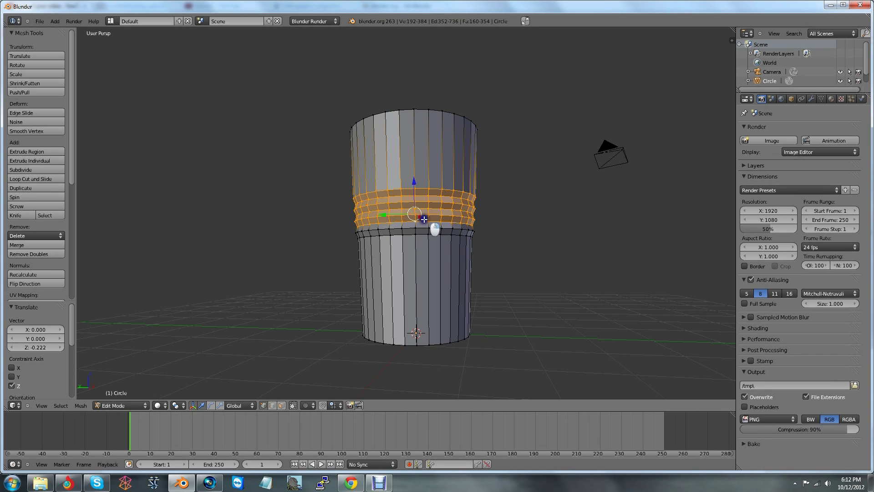
pyautogui.press('e')
pyautogui.press('z')
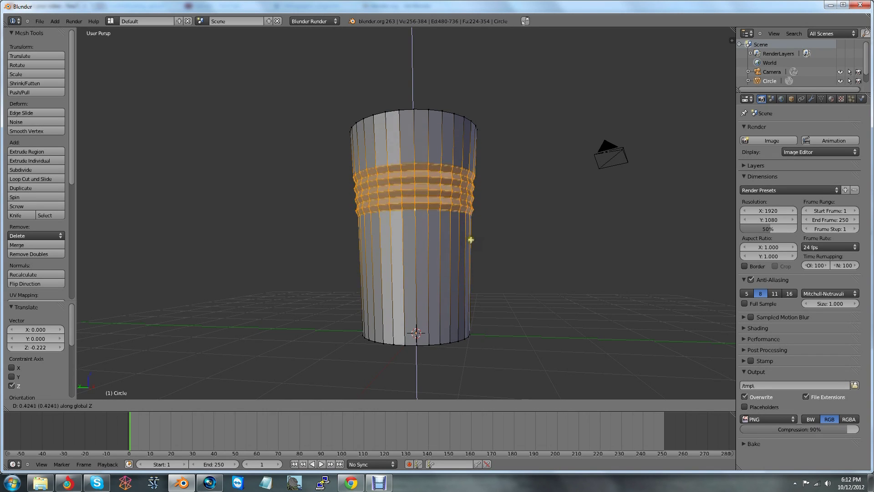
pyautogui.click(473, 241)
pyautogui.moveTo(517, 260)
pyautogui.mouseDown(button='middle')
pyautogui.moveTo(596, 274)
pyautogui.moveTo(511, 268)
pyautogui.mouseUp(button='middle')
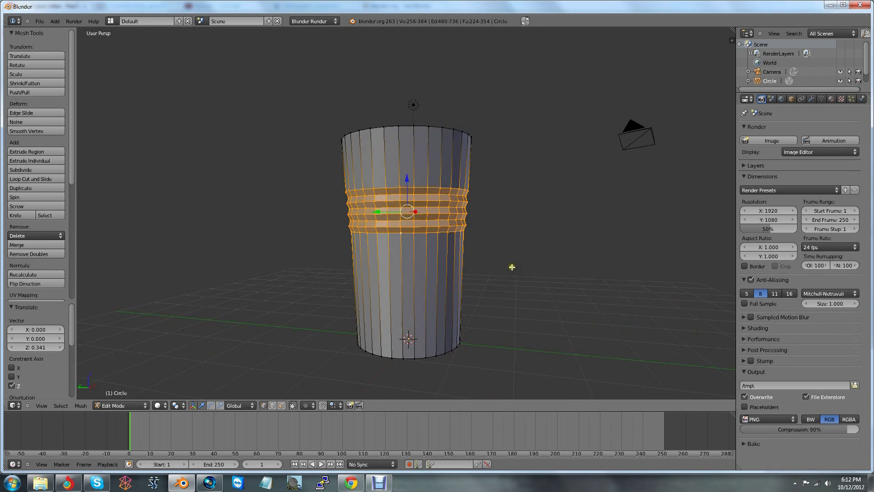
# - Add a loop cut below the rim and shrink it slightly
pyautogui.press('a')
pyautogui.hotkey('ctrl', 'r')
pyautogui.click(353, 182)
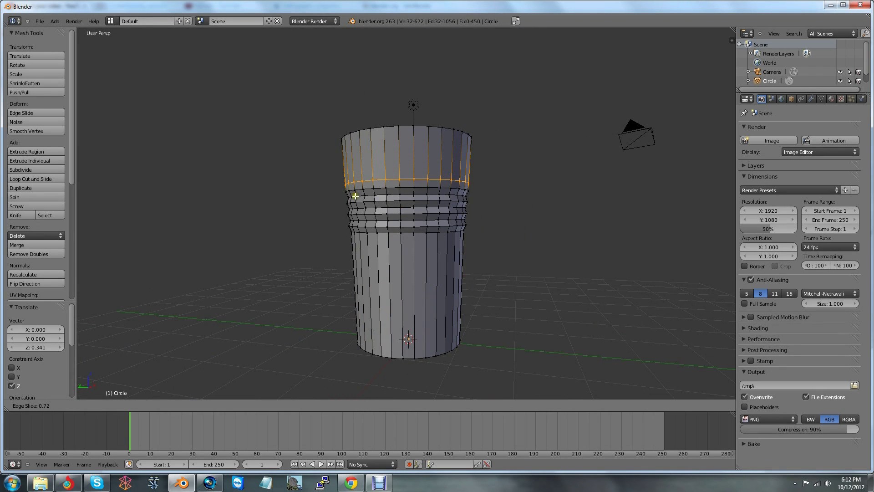
pyautogui.click(355, 196)
pyautogui.press('s')
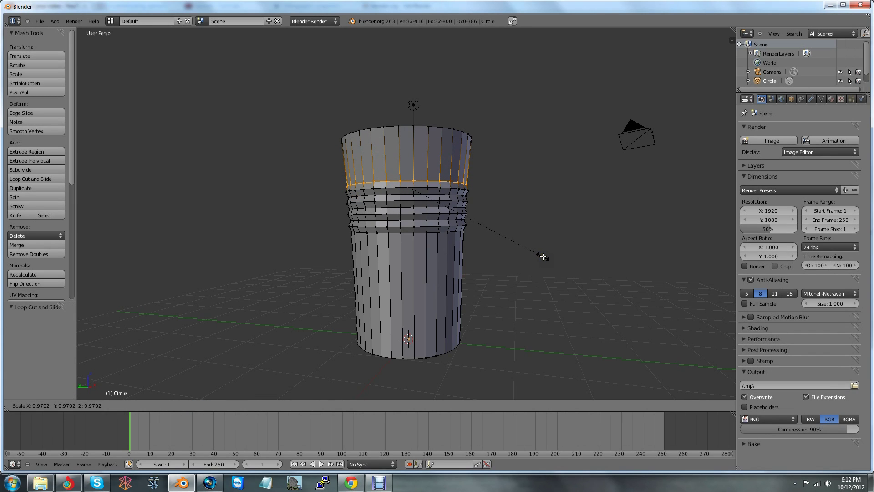
pyautogui.click(542, 256)
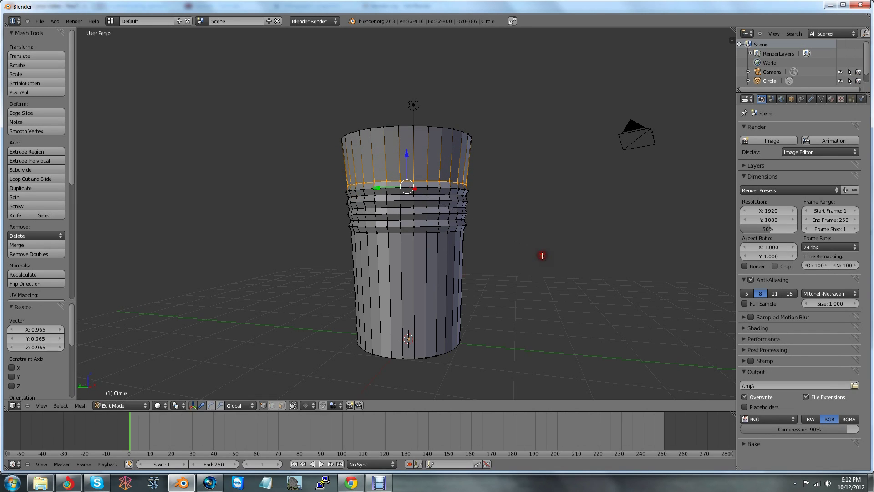
pyautogui.moveTo(496, 264); pyautogui.dragTo(471, 269, button='middle')
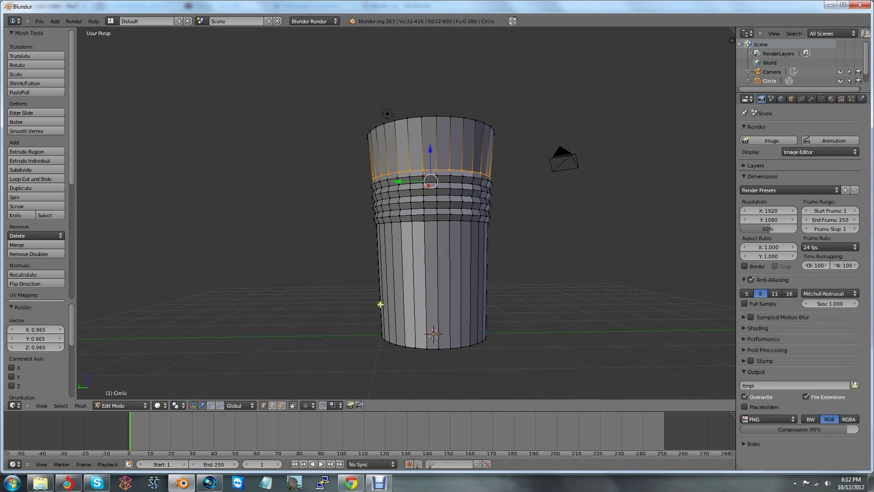
# - Undo a stray lower loop cut and nudge the remaining loop slightly up along Z
pyautogui.hotkey('ctrl', 'r')
pyautogui.click(386, 231)
pyautogui.rightClick(386, 242)
pyautogui.hotkey('ctrl', 'z')
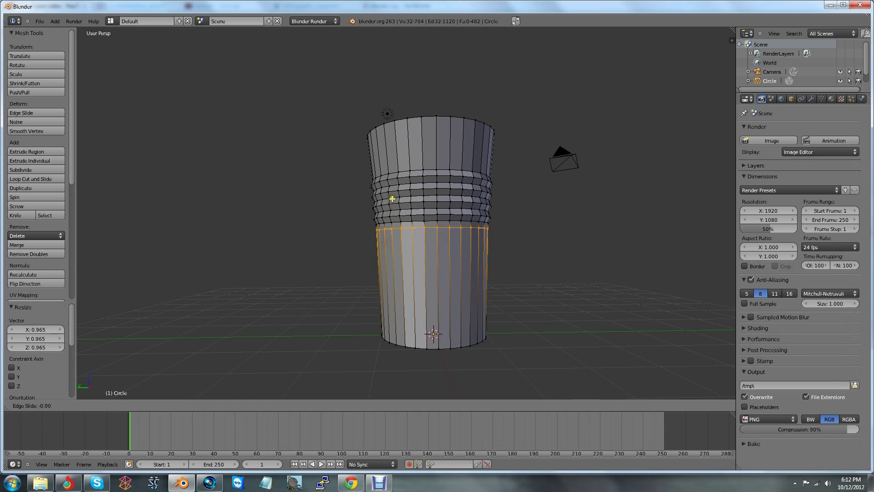
pyautogui.press('s')
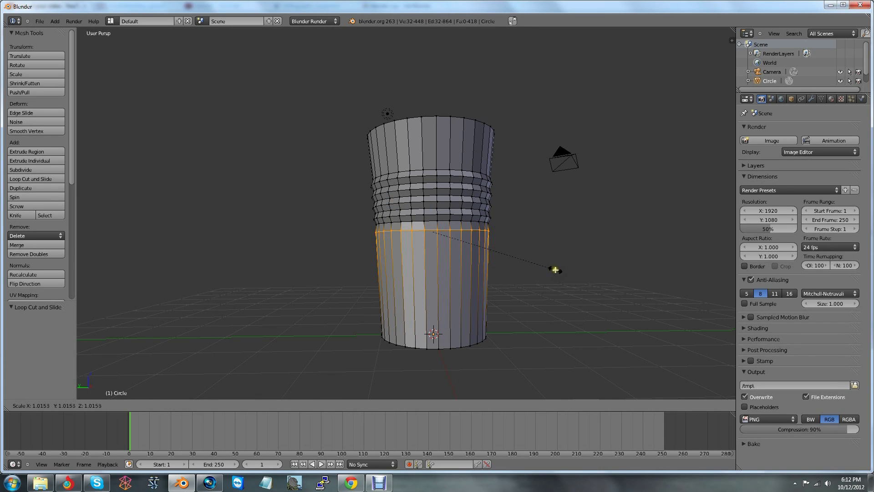
pyautogui.press('g')
pyautogui.press('z')
pyautogui.click(559, 253)
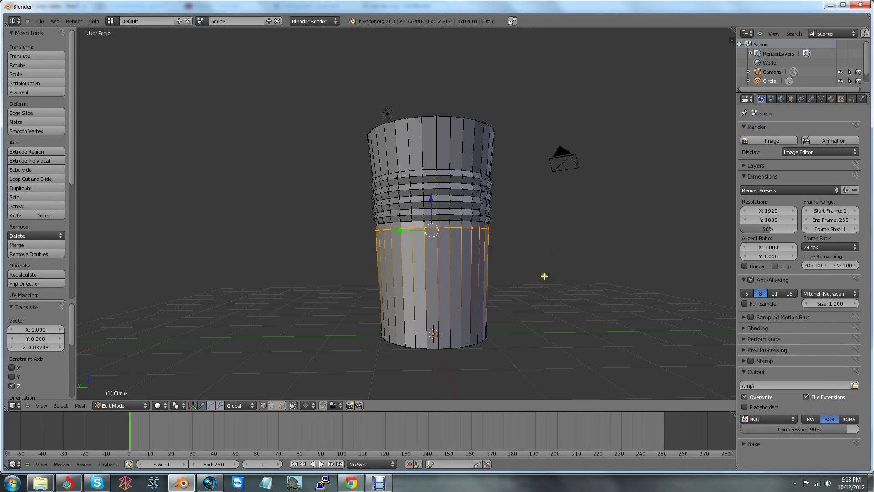
# - Add a loop cut on the lower body and shrink it slightly to taper the sides
pyautogui.hotkey('ctrl', 'r')
pyautogui.click(384, 242)
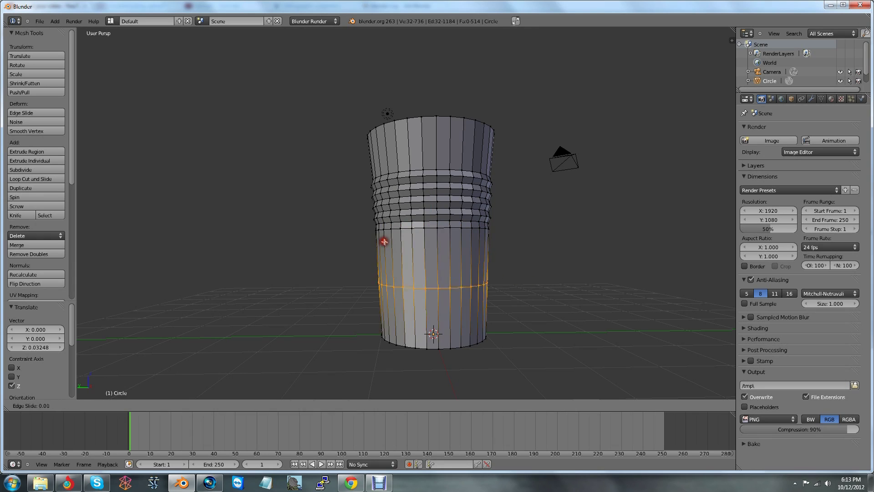
pyautogui.click(488, 186)
pyautogui.press('s')
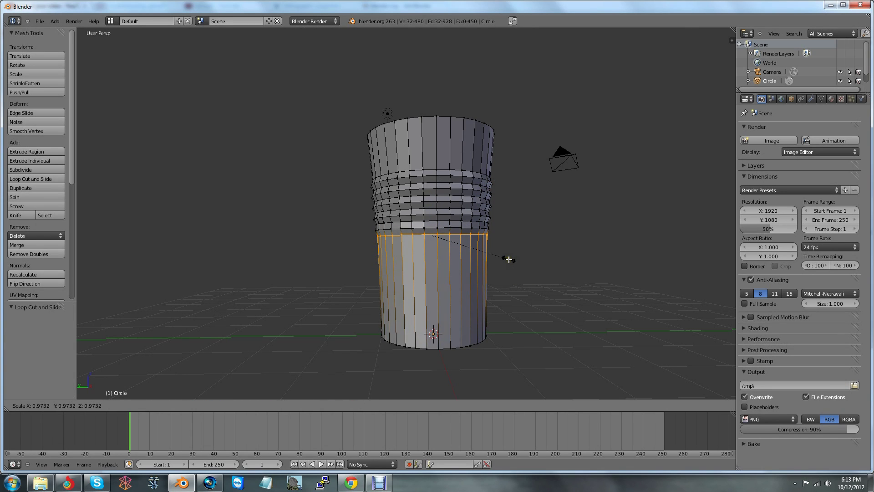
pyautogui.click(508, 259)
# - Widen the loop just under the rim to a scale of 1.013
pyautogui.keyDown('alt'); pyautogui.rightClick(430, 176); pyautogui.keyUp('alt')
pyautogui.press('s')
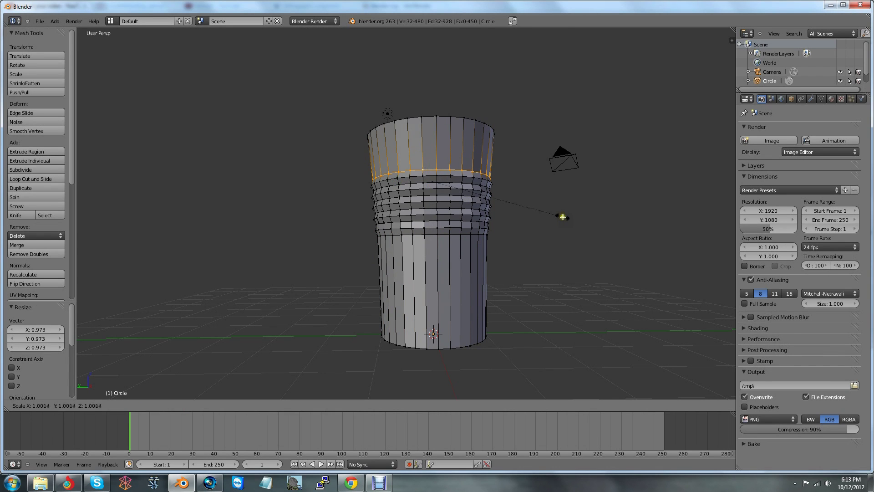
pyautogui.click(571, 225)
pyautogui.moveTo(571, 224); pyautogui.dragTo(494, 305, button='middle')
# - Return to Object Mode and orbit and zoom to view the grooved cup beside the camera and lamp
pyautogui.press('Tab')
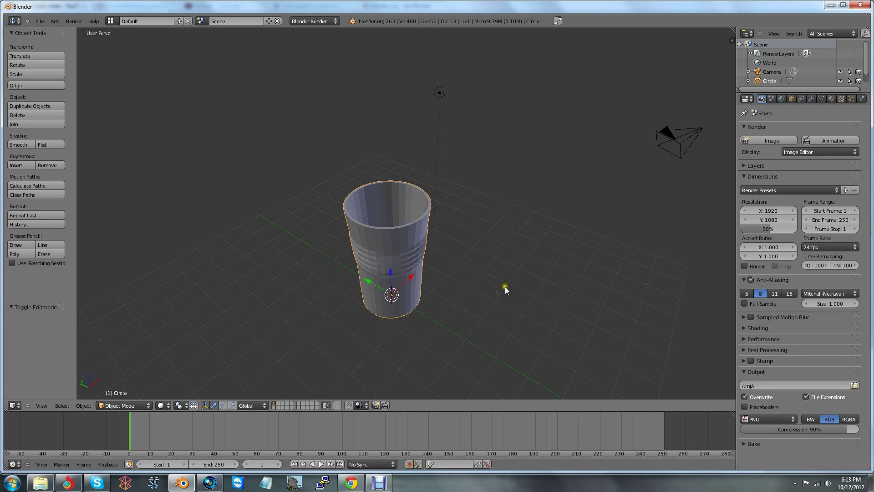
pyautogui.moveTo(504, 286); pyautogui.dragTo(417, 273, button='middle')
pyautogui.rightClick(423, 268)
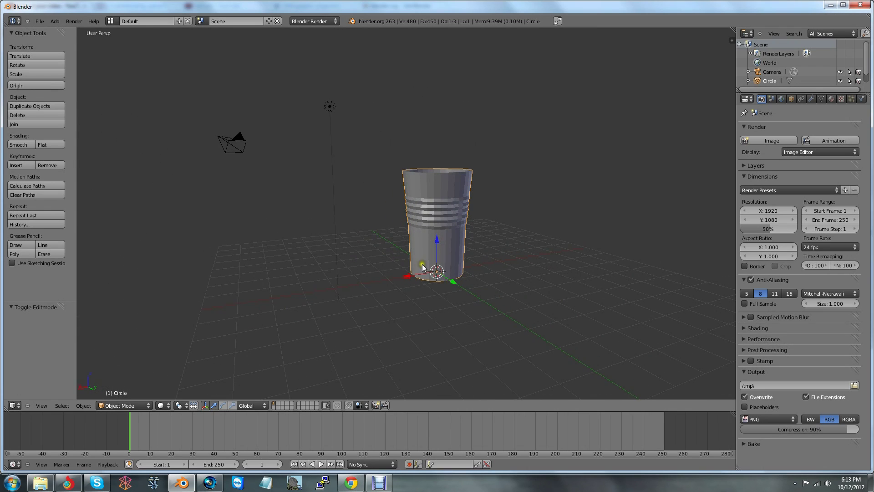
pyautogui.scroll(2, 457, 278)
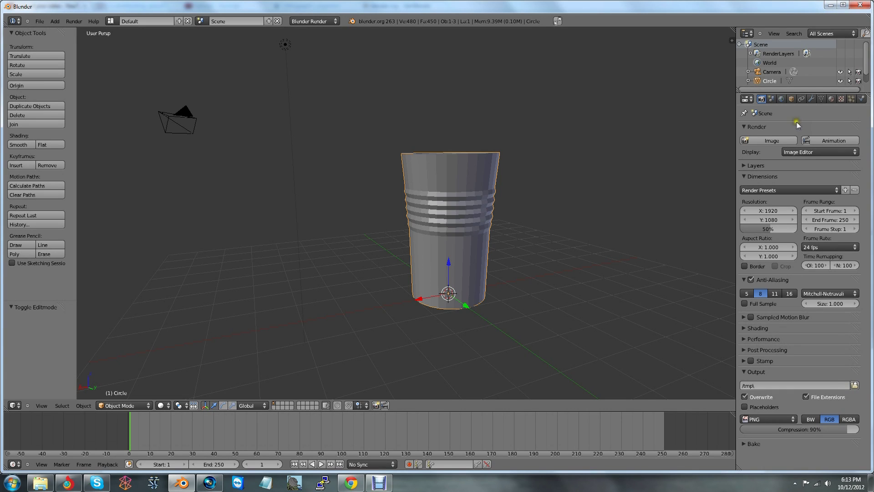
pyautogui.moveTo(700, 177); pyautogui.dragTo(680, 247, button='middle')
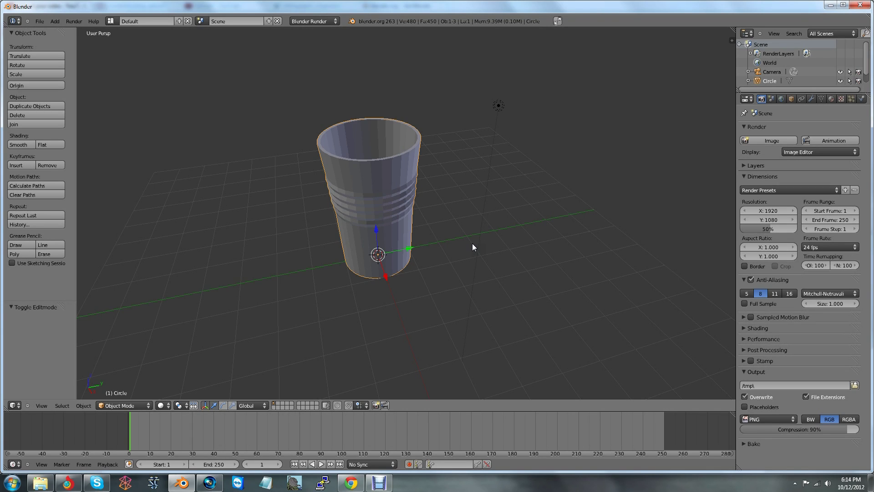
pyautogui.moveTo(472, 243); pyautogui.dragTo(539, 299, button='middle')
pyautogui.scroll(5, 441, 244)
pyautogui.scroll(-2, 532, 310)
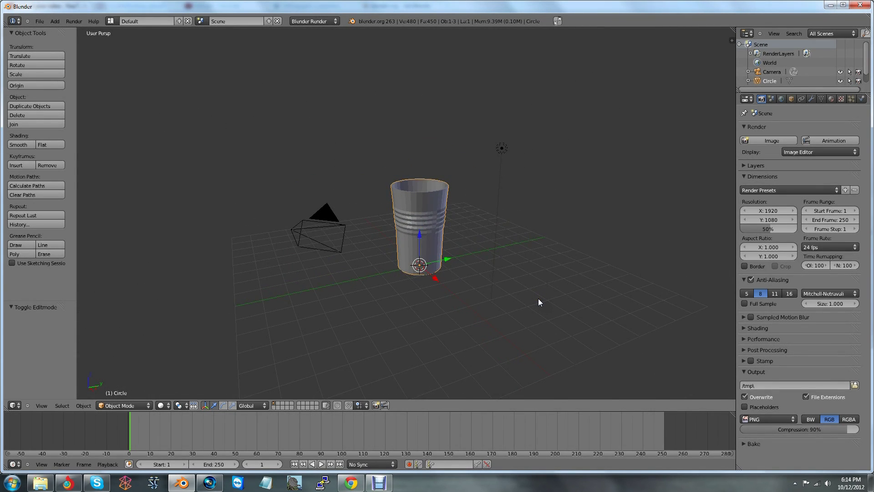
pyautogui.scroll(2, 538, 298)
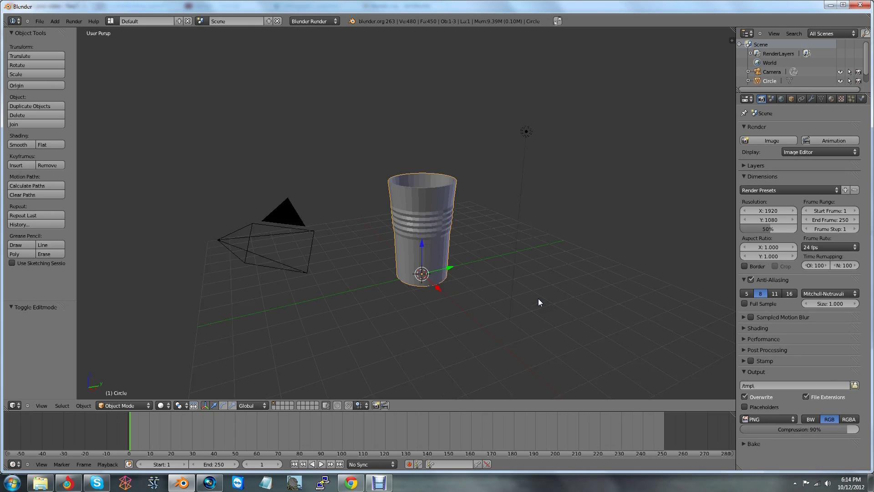